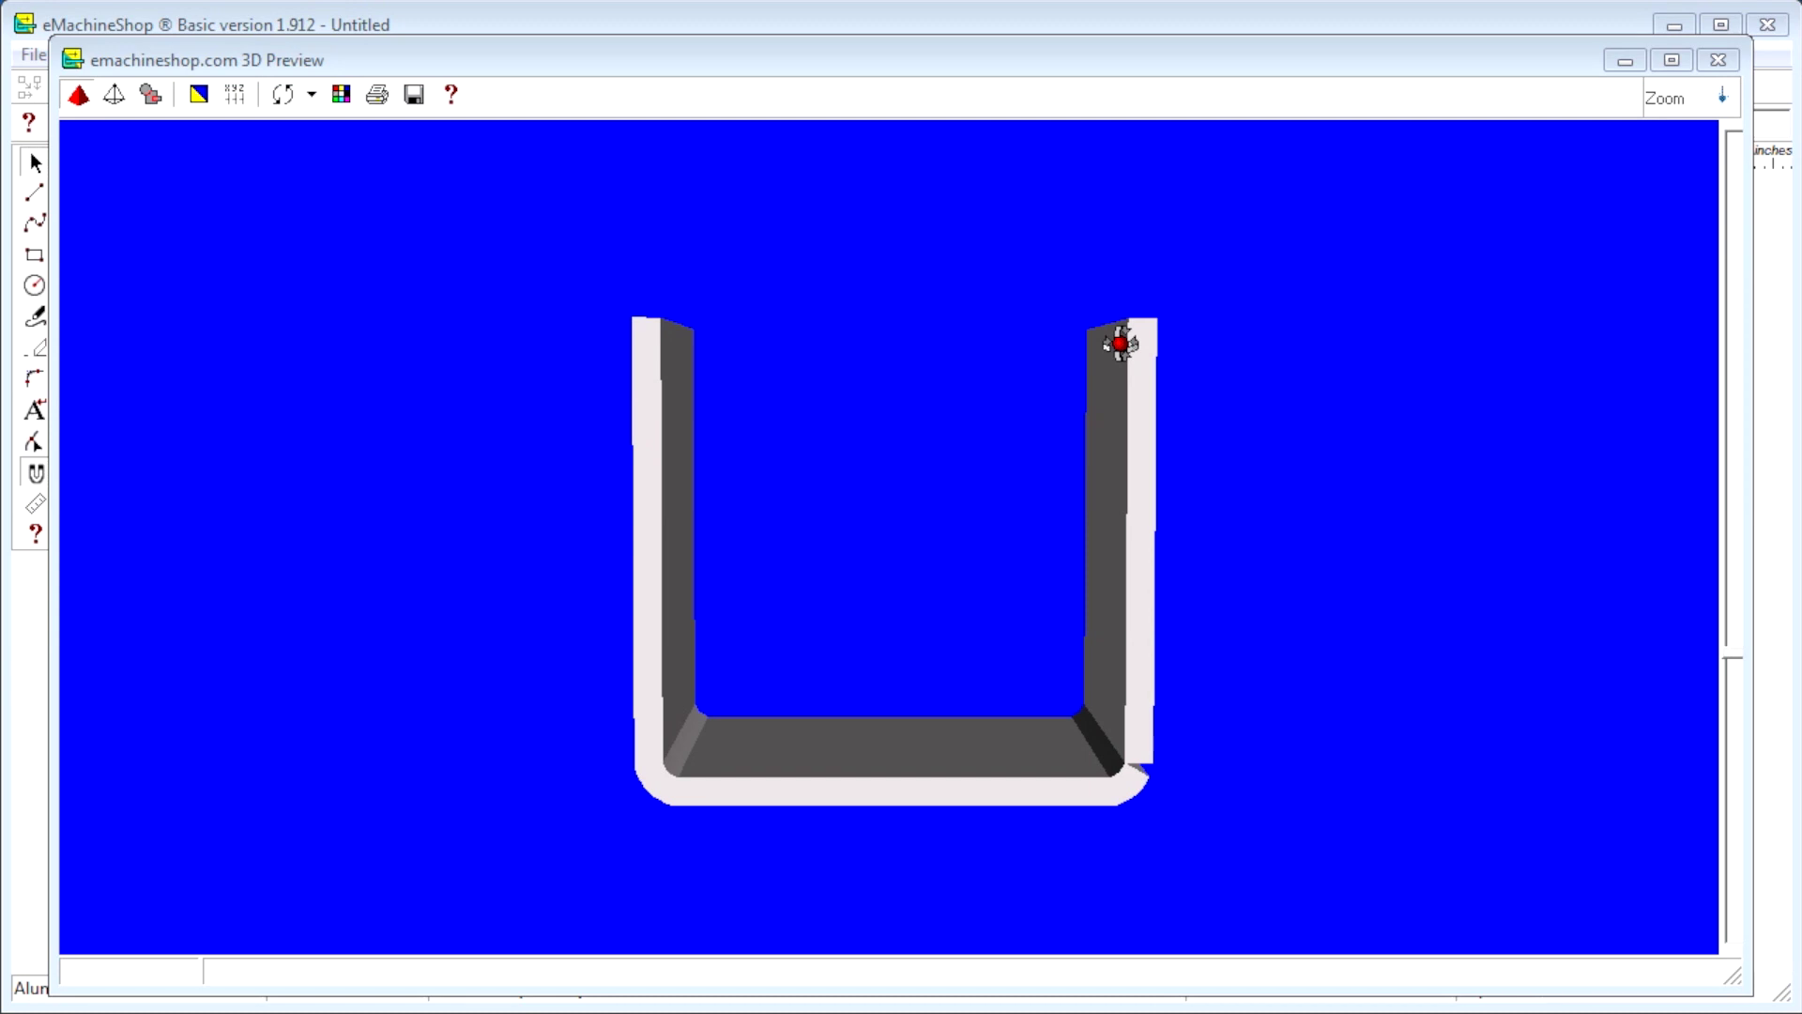
Close the U-channel's 3D preview window to get back to the flat blank drawing
click(1719, 59)
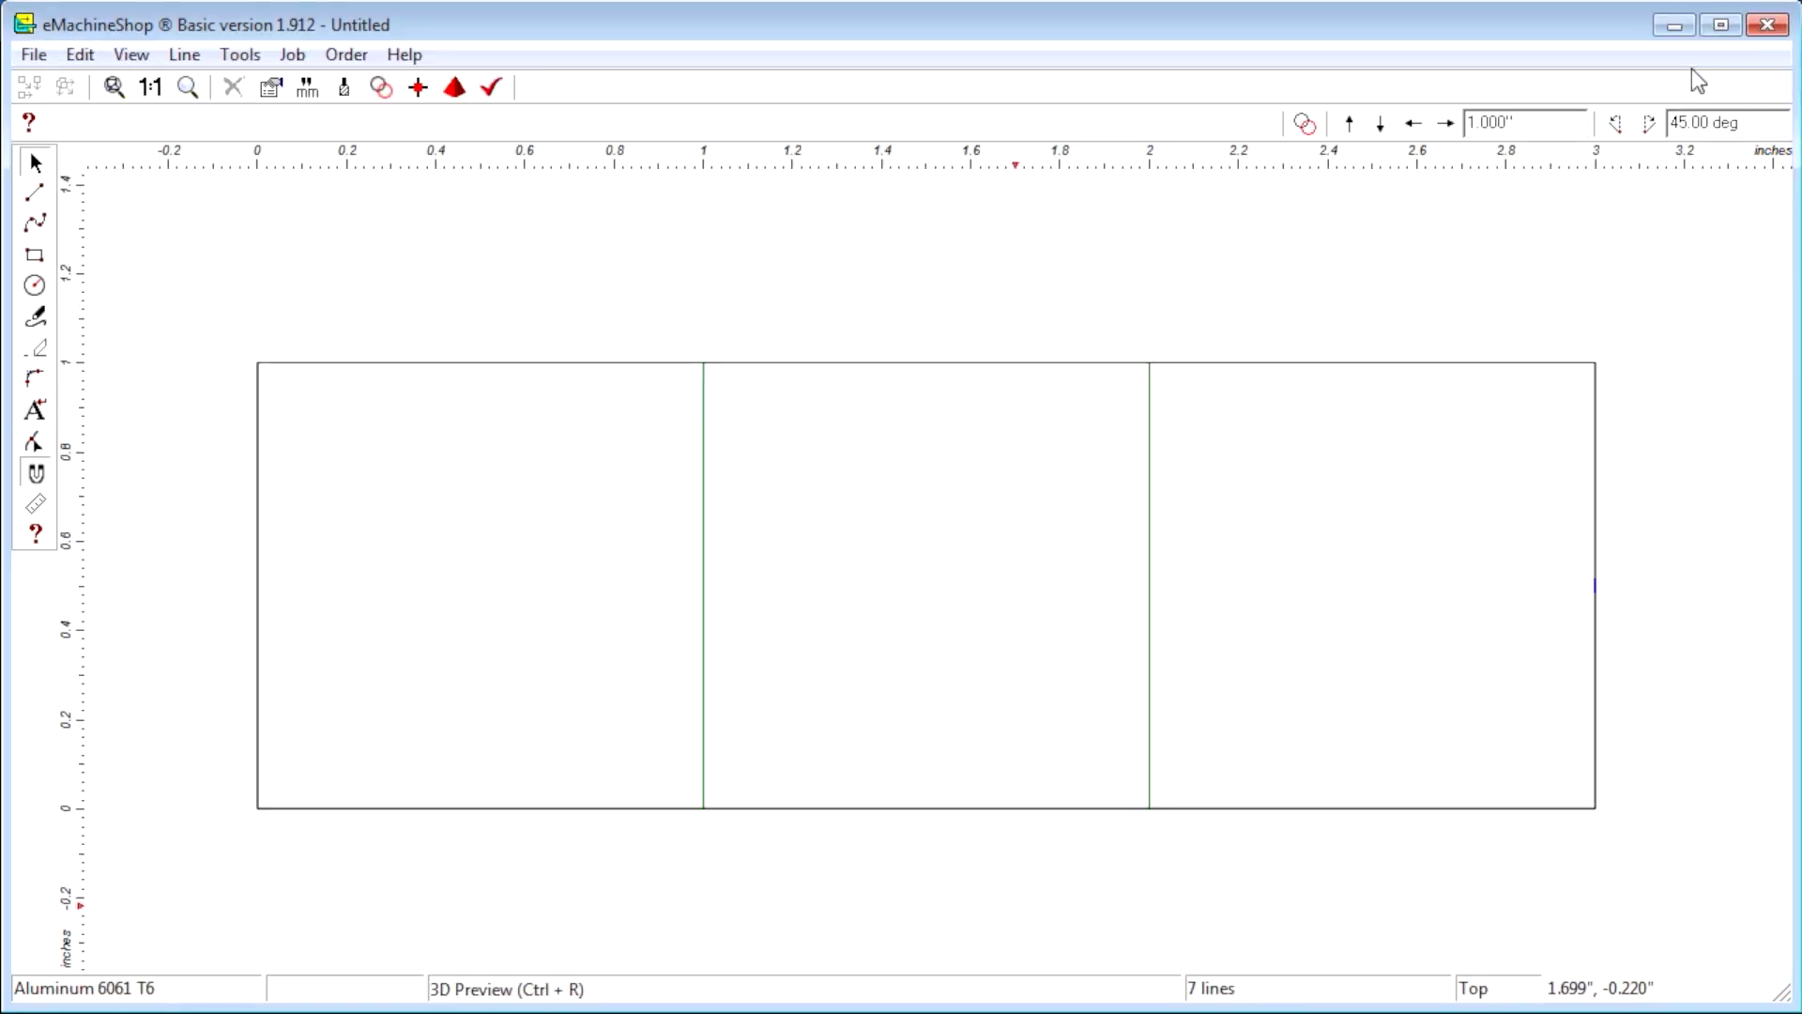
Clear the old drawing and draw a new rectangle for the blank
key(ctrl+a)
key(ctrl+n)
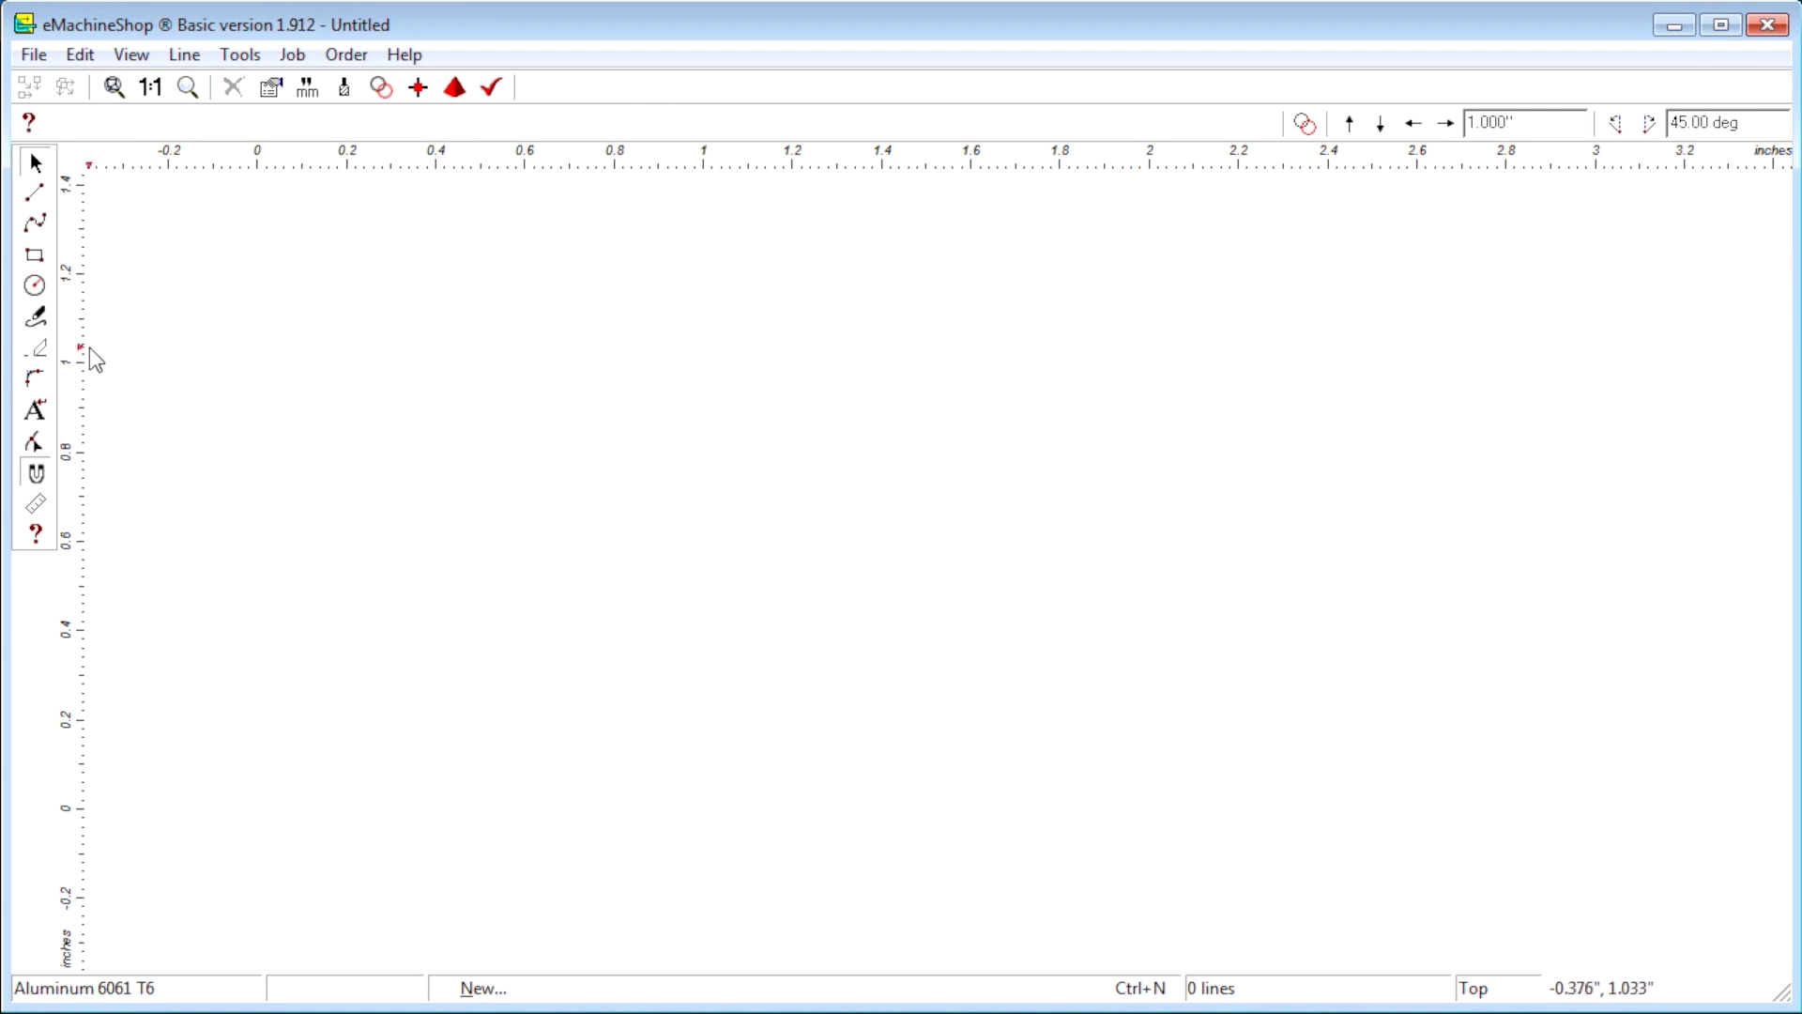
click(35, 256)
drag(216, 277, 713, 619)
drag(1438, 872, 1564, 881)
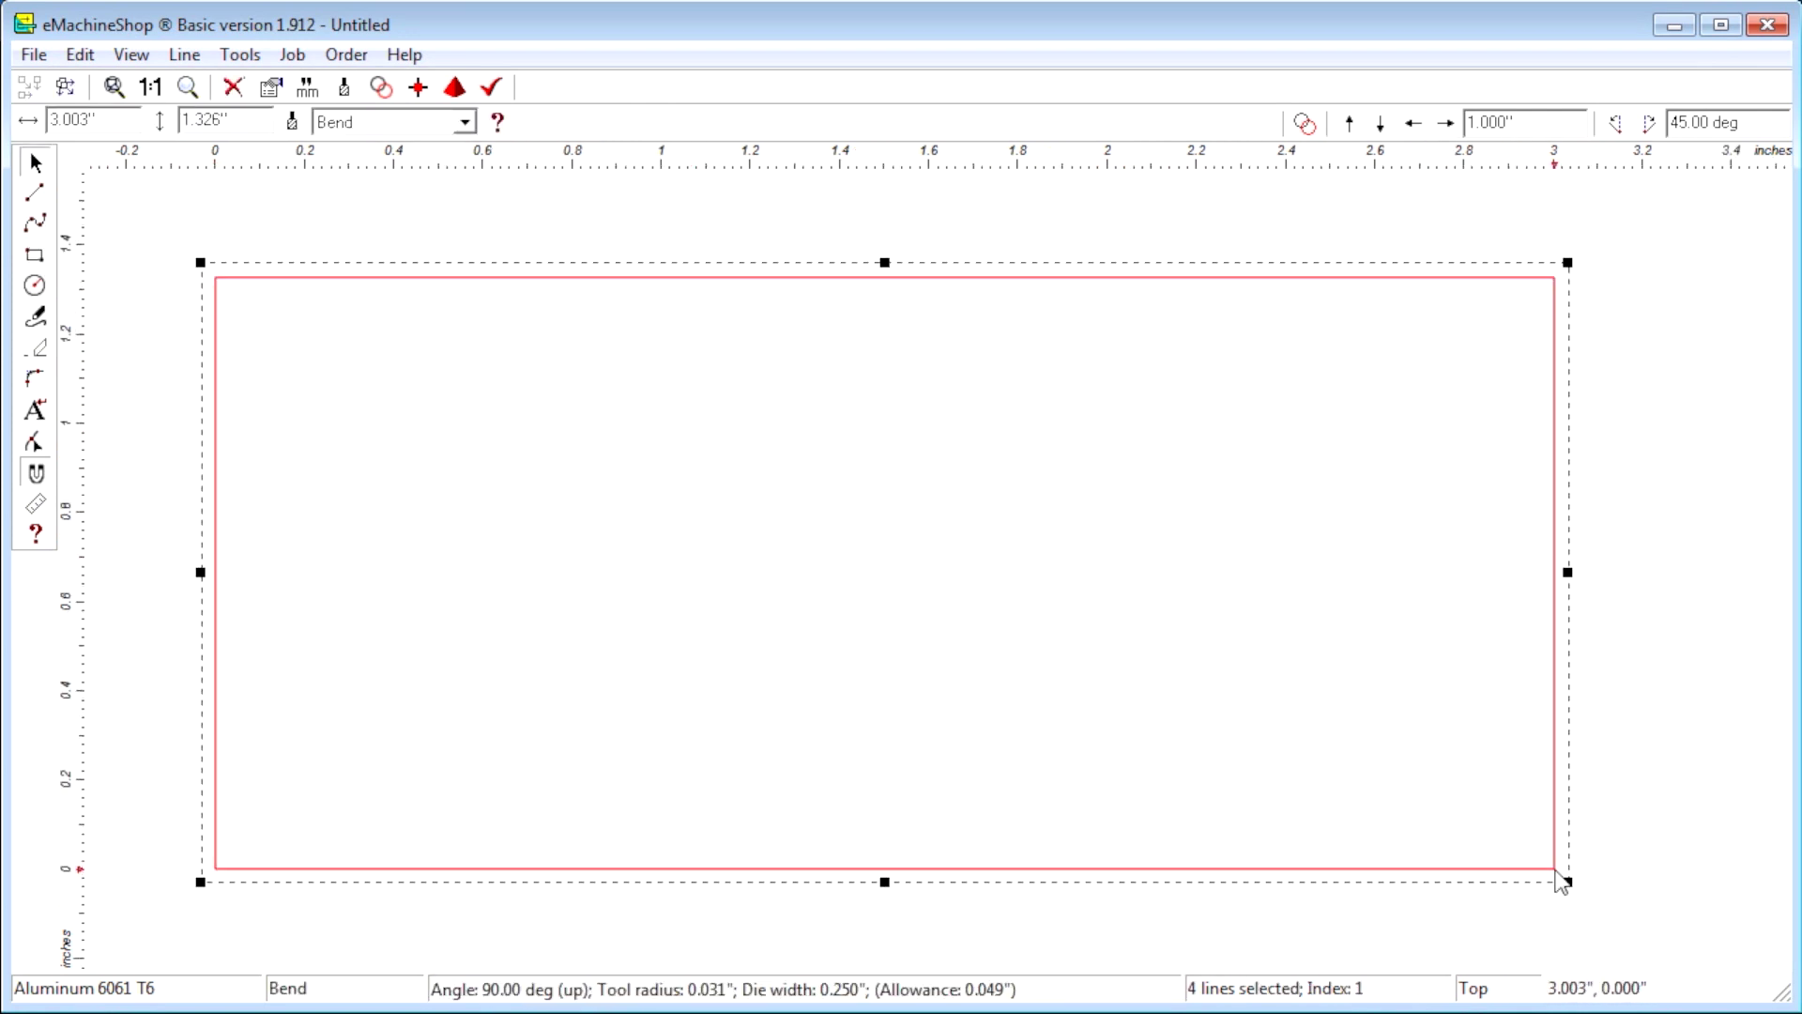
Size the rectangle to 3 inches wide by 1 inch high with Auto line type
click(65, 120)
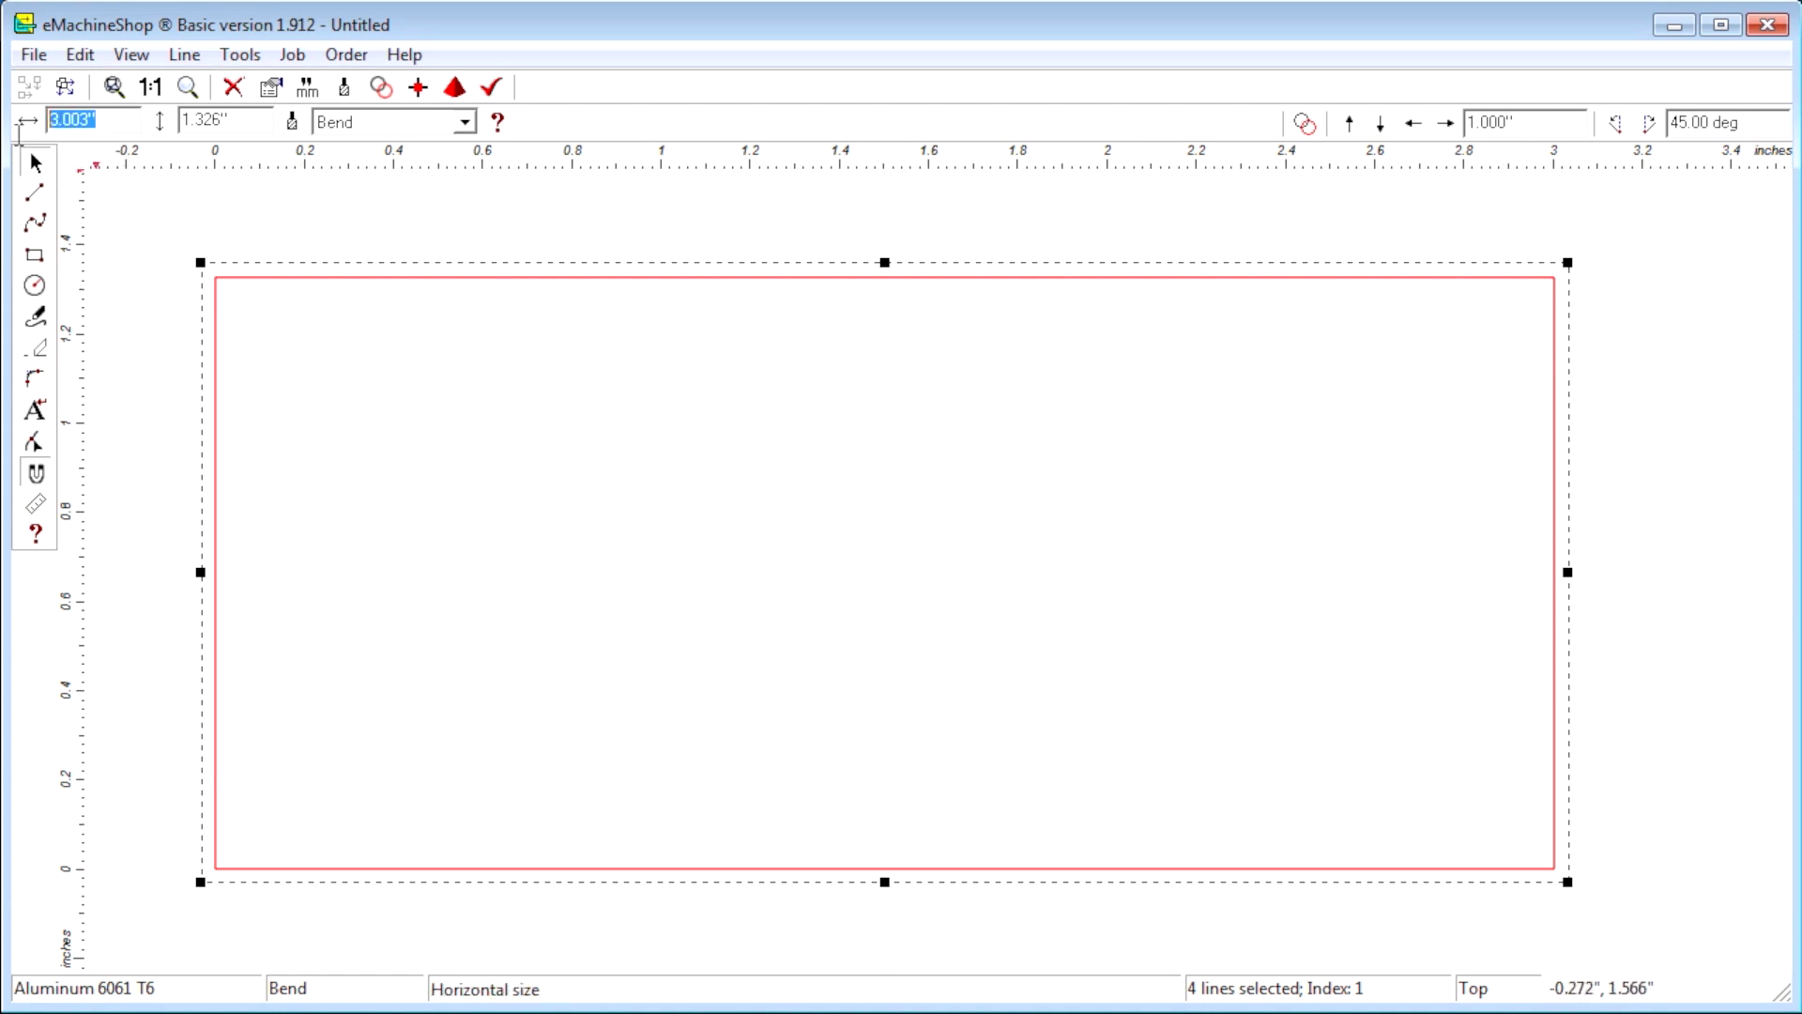
text(3)
key(Tab)
text(1)
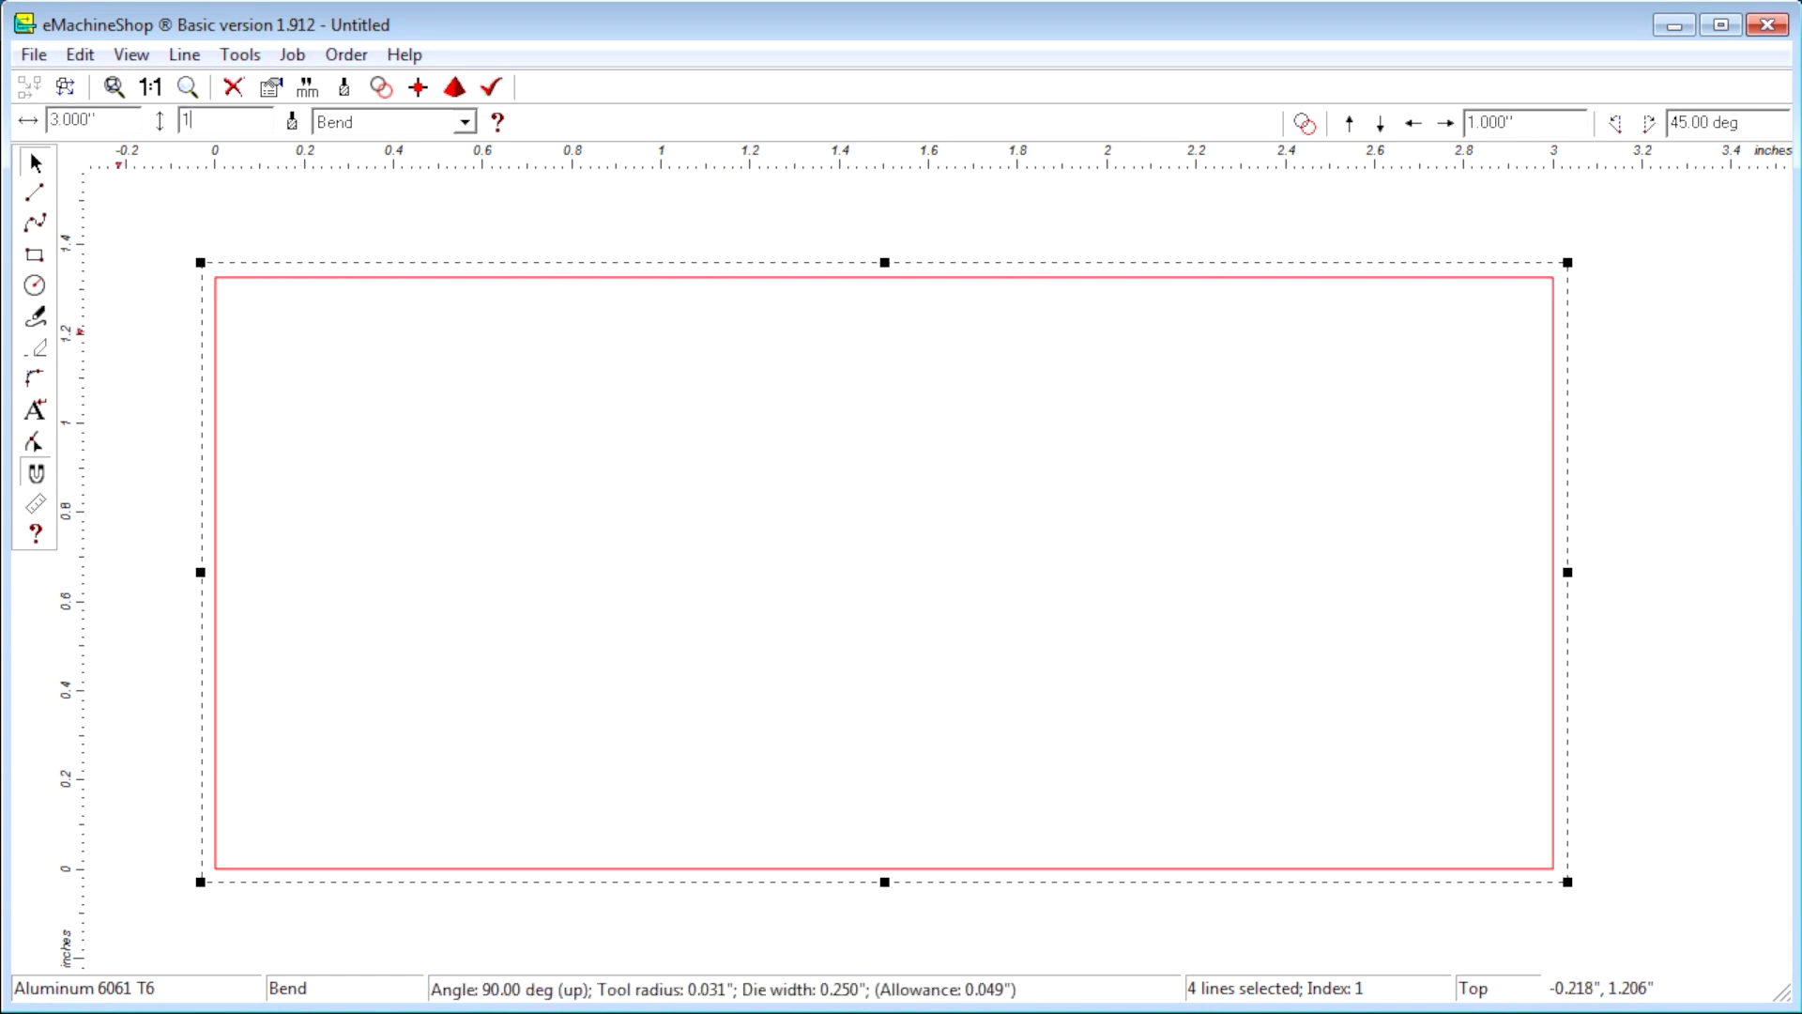
key(Tab)
key(a)
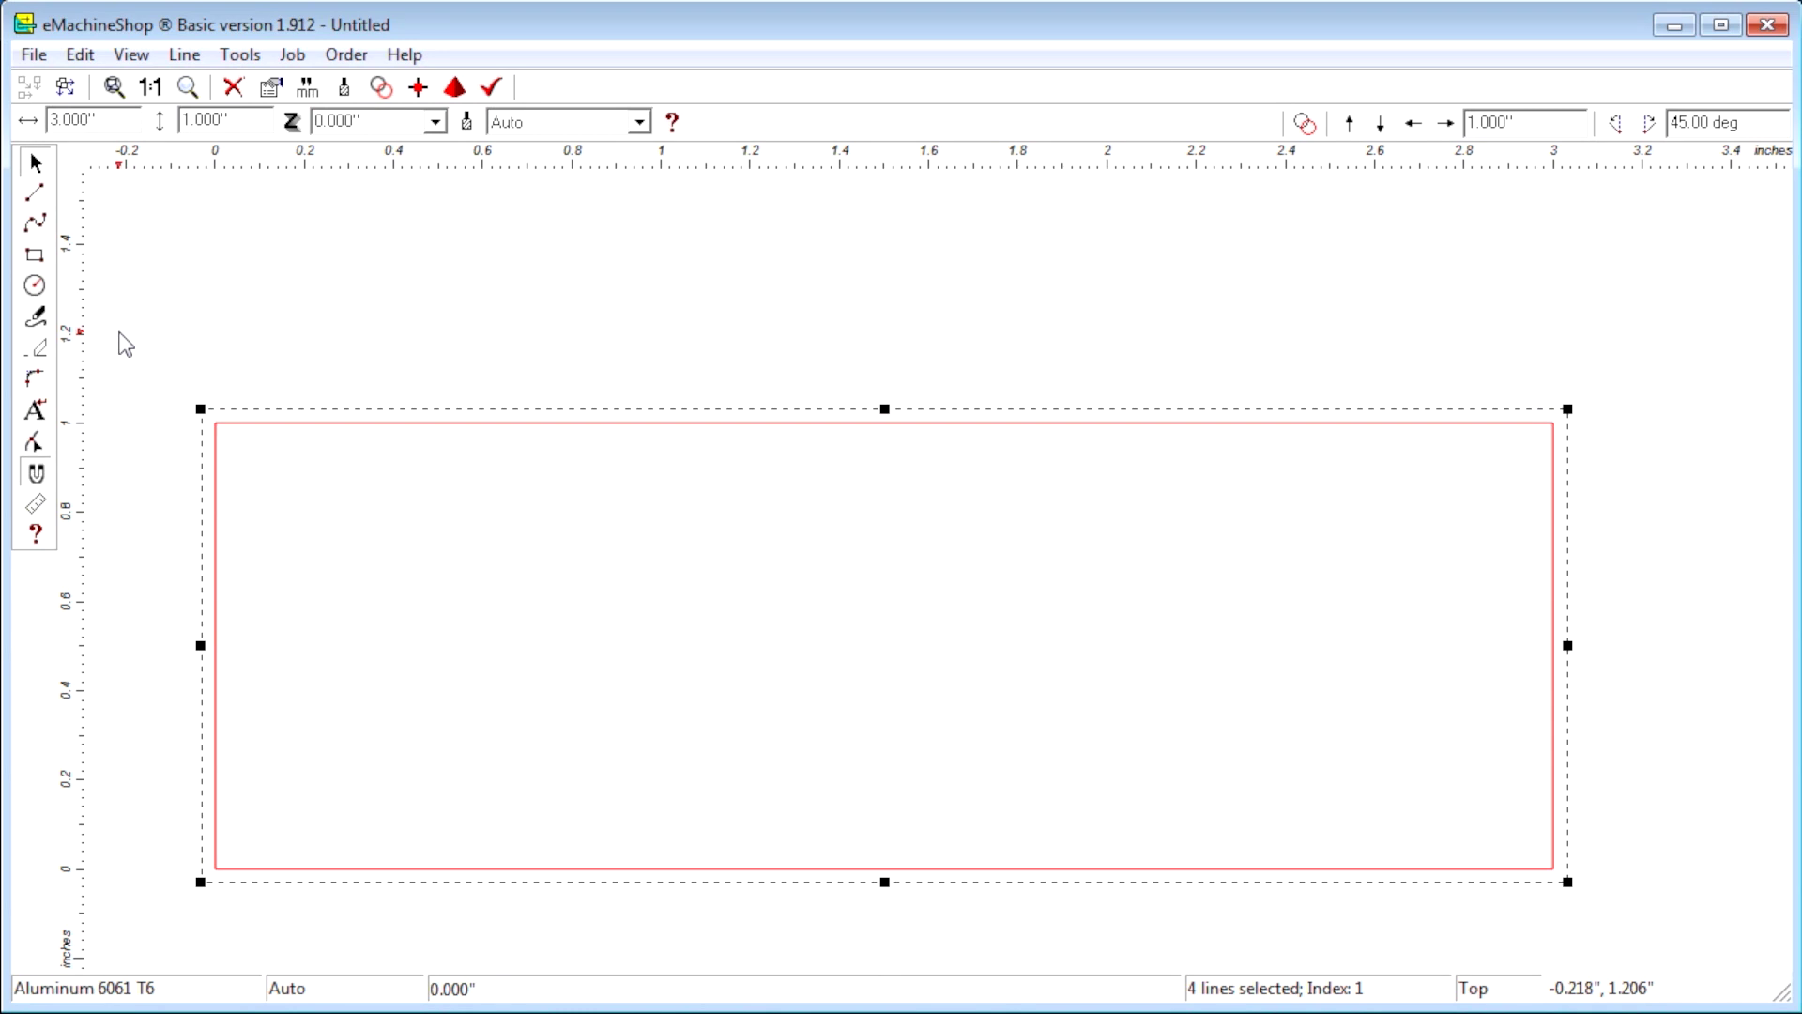
Set the blank's thickness to 0.062 inch and deselect it
click(353, 123)
text(.0)
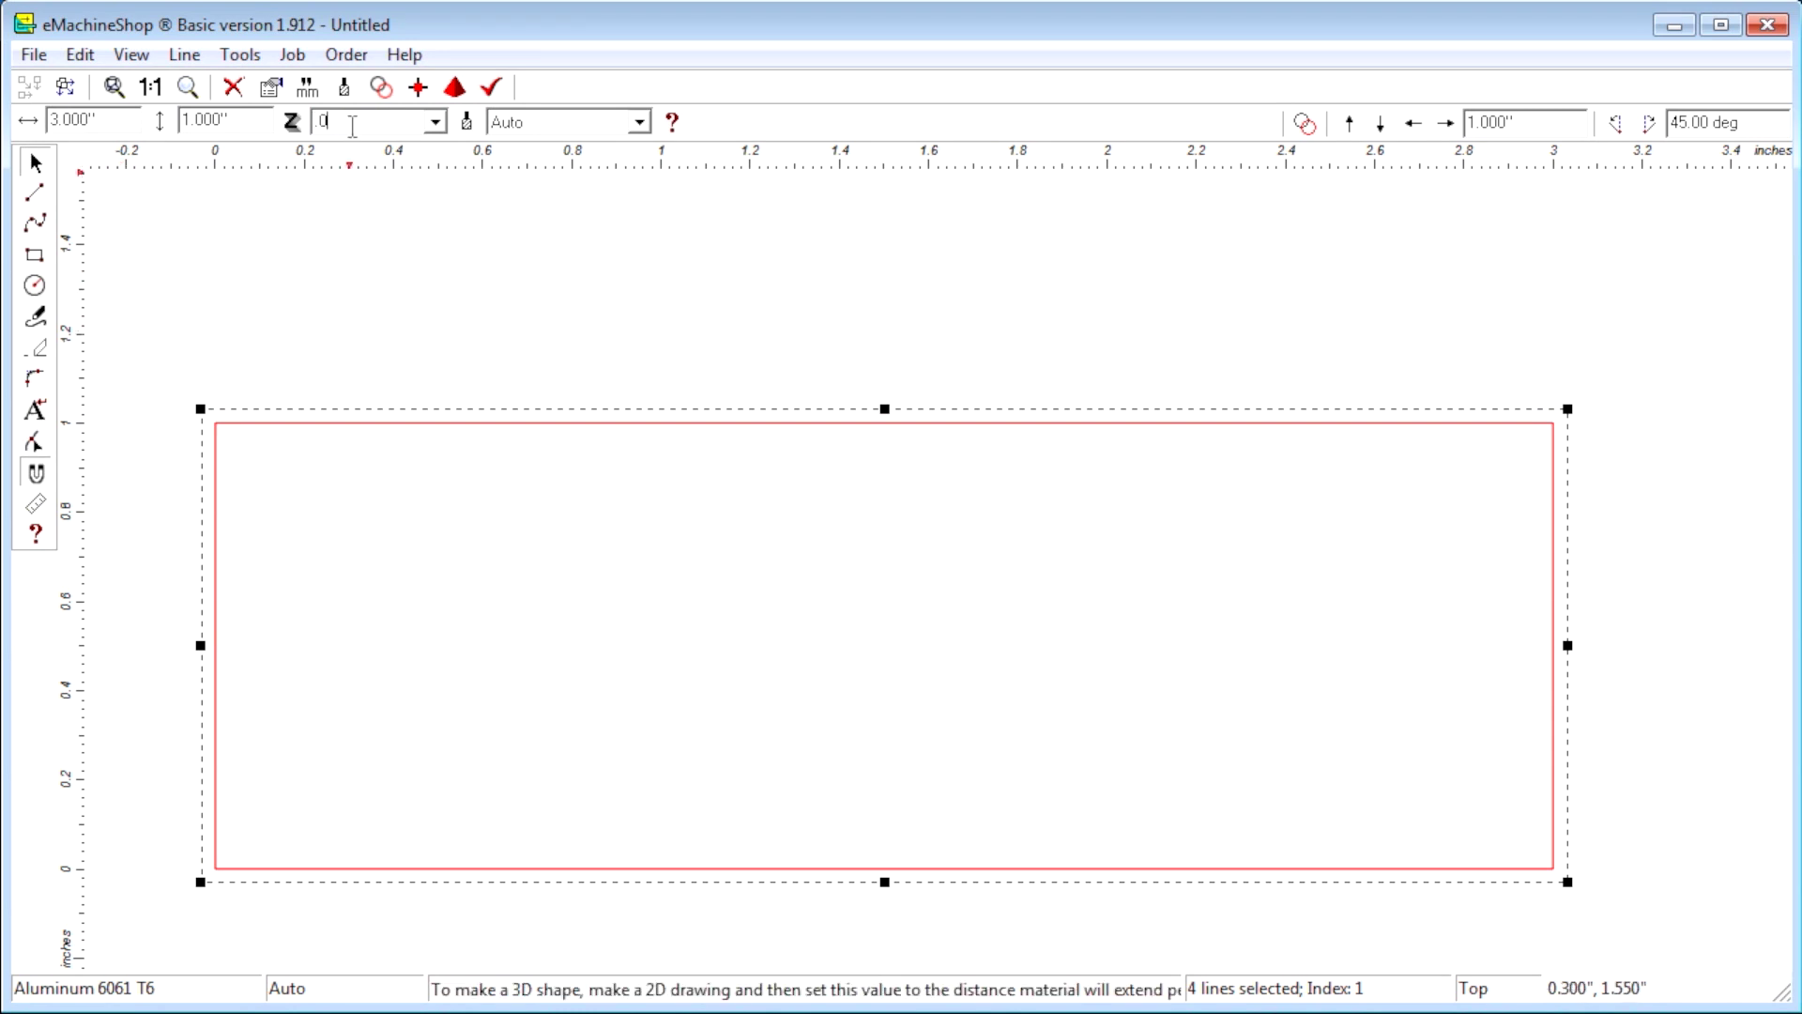
key(Return)
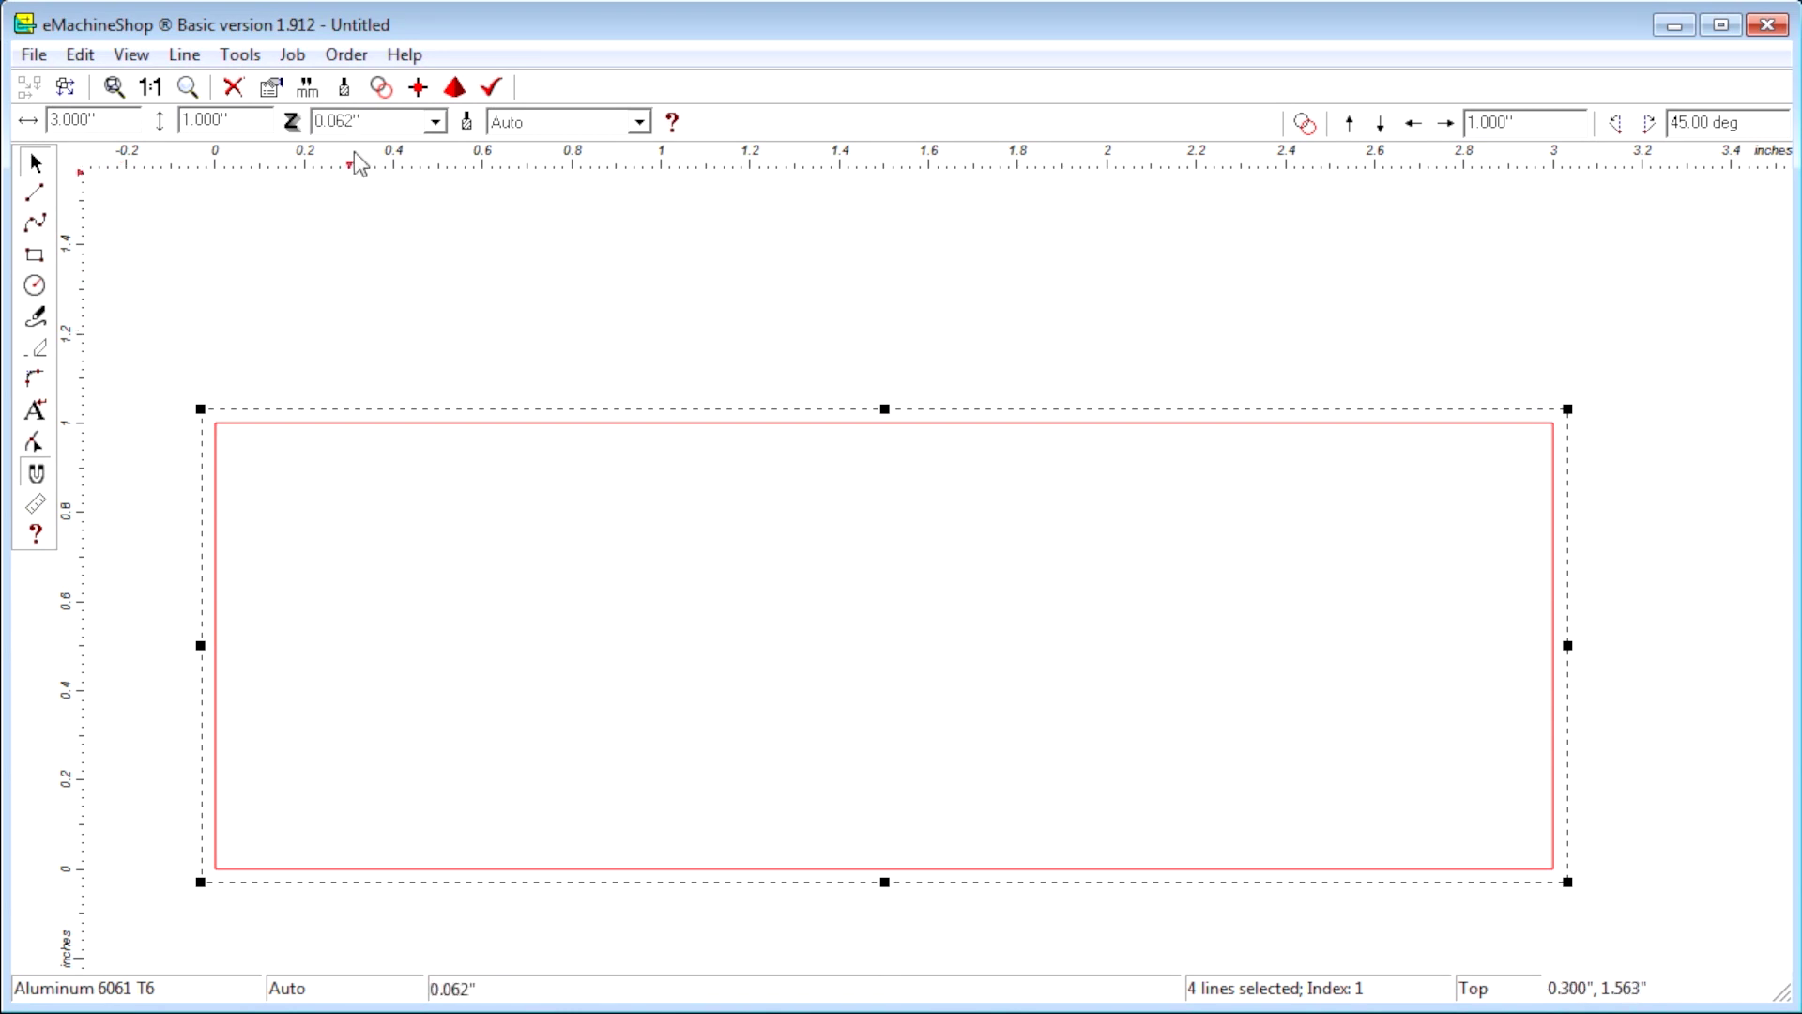
click(335, 294)
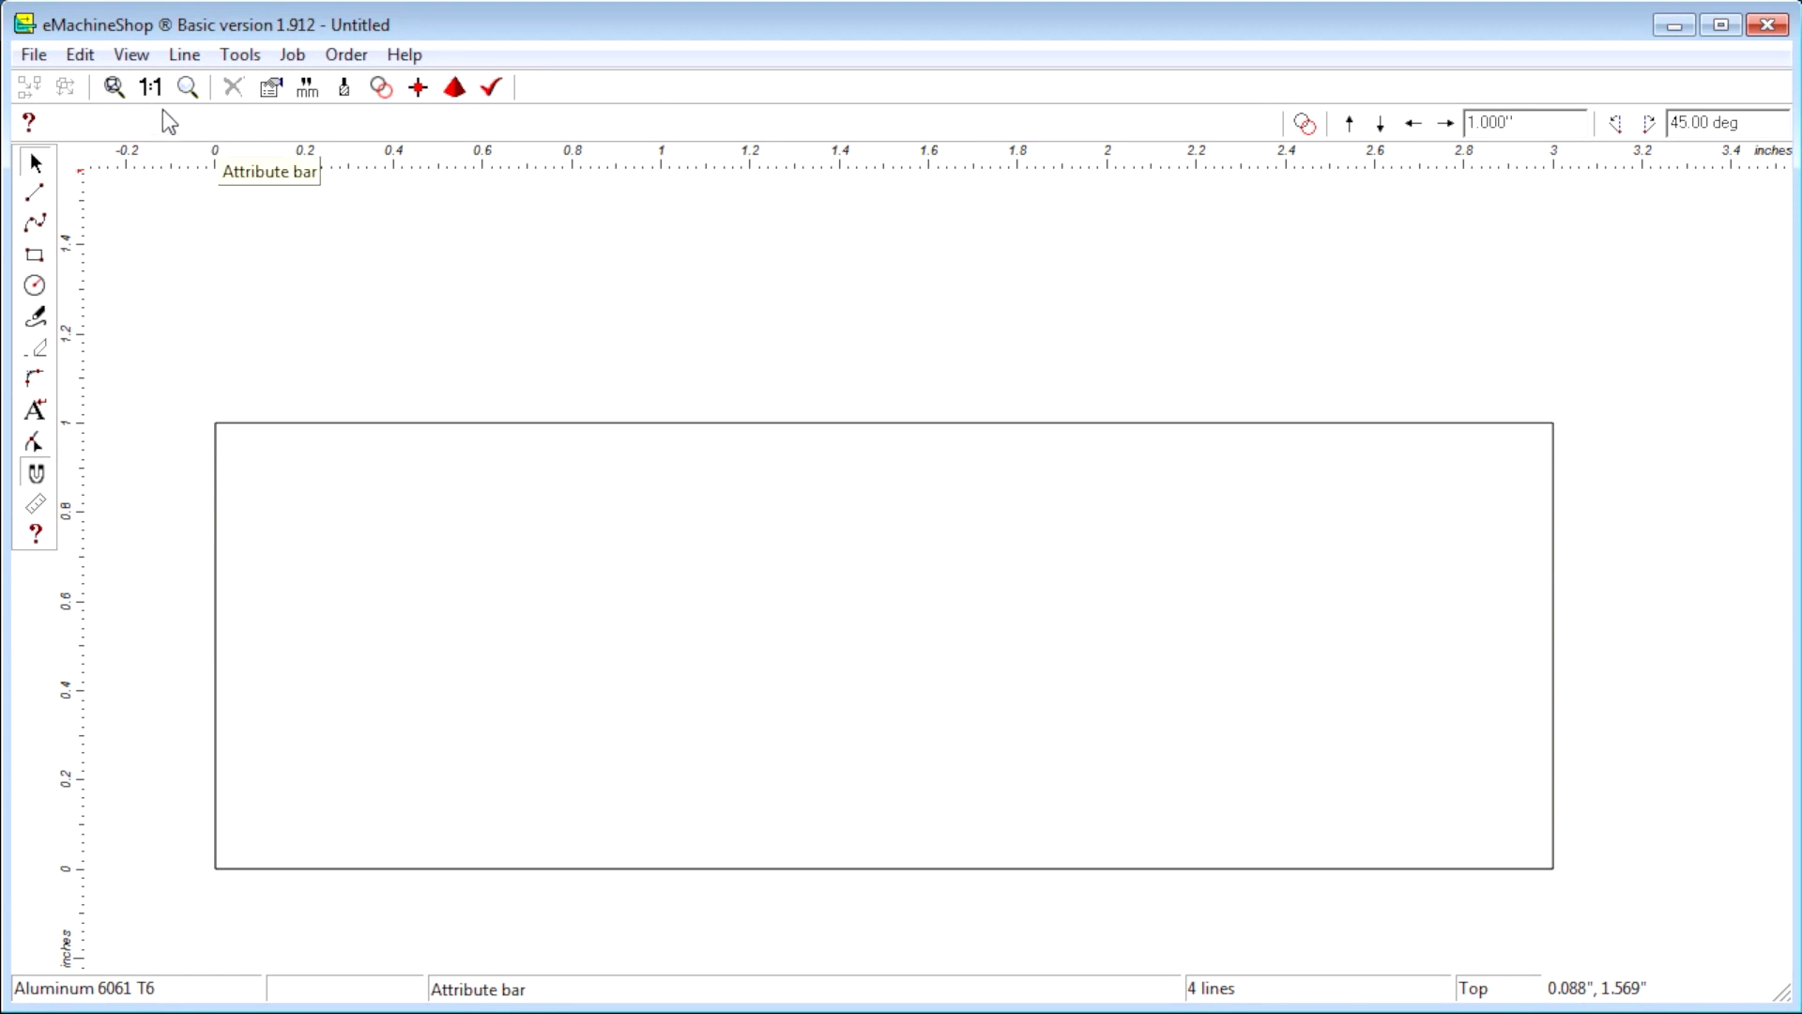
Draw a line down the blank's left edge and nudge it 1 inch to the right
click(114, 87)
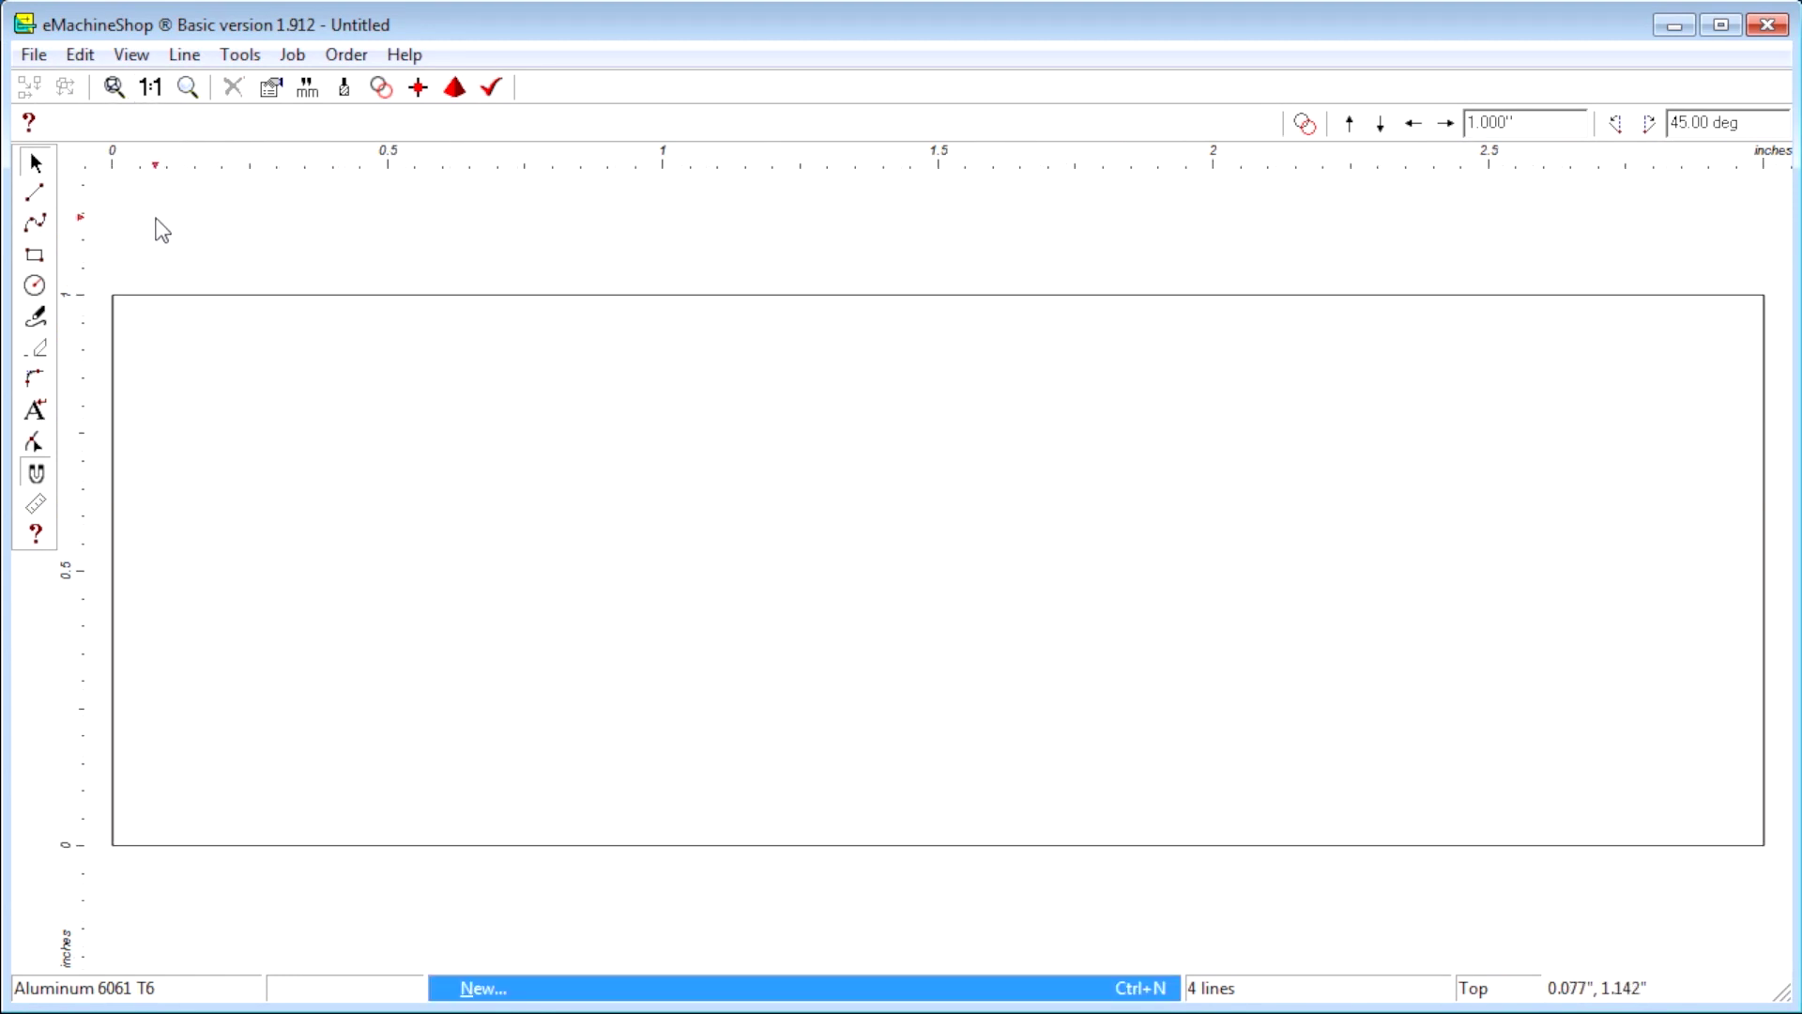
click(34, 192)
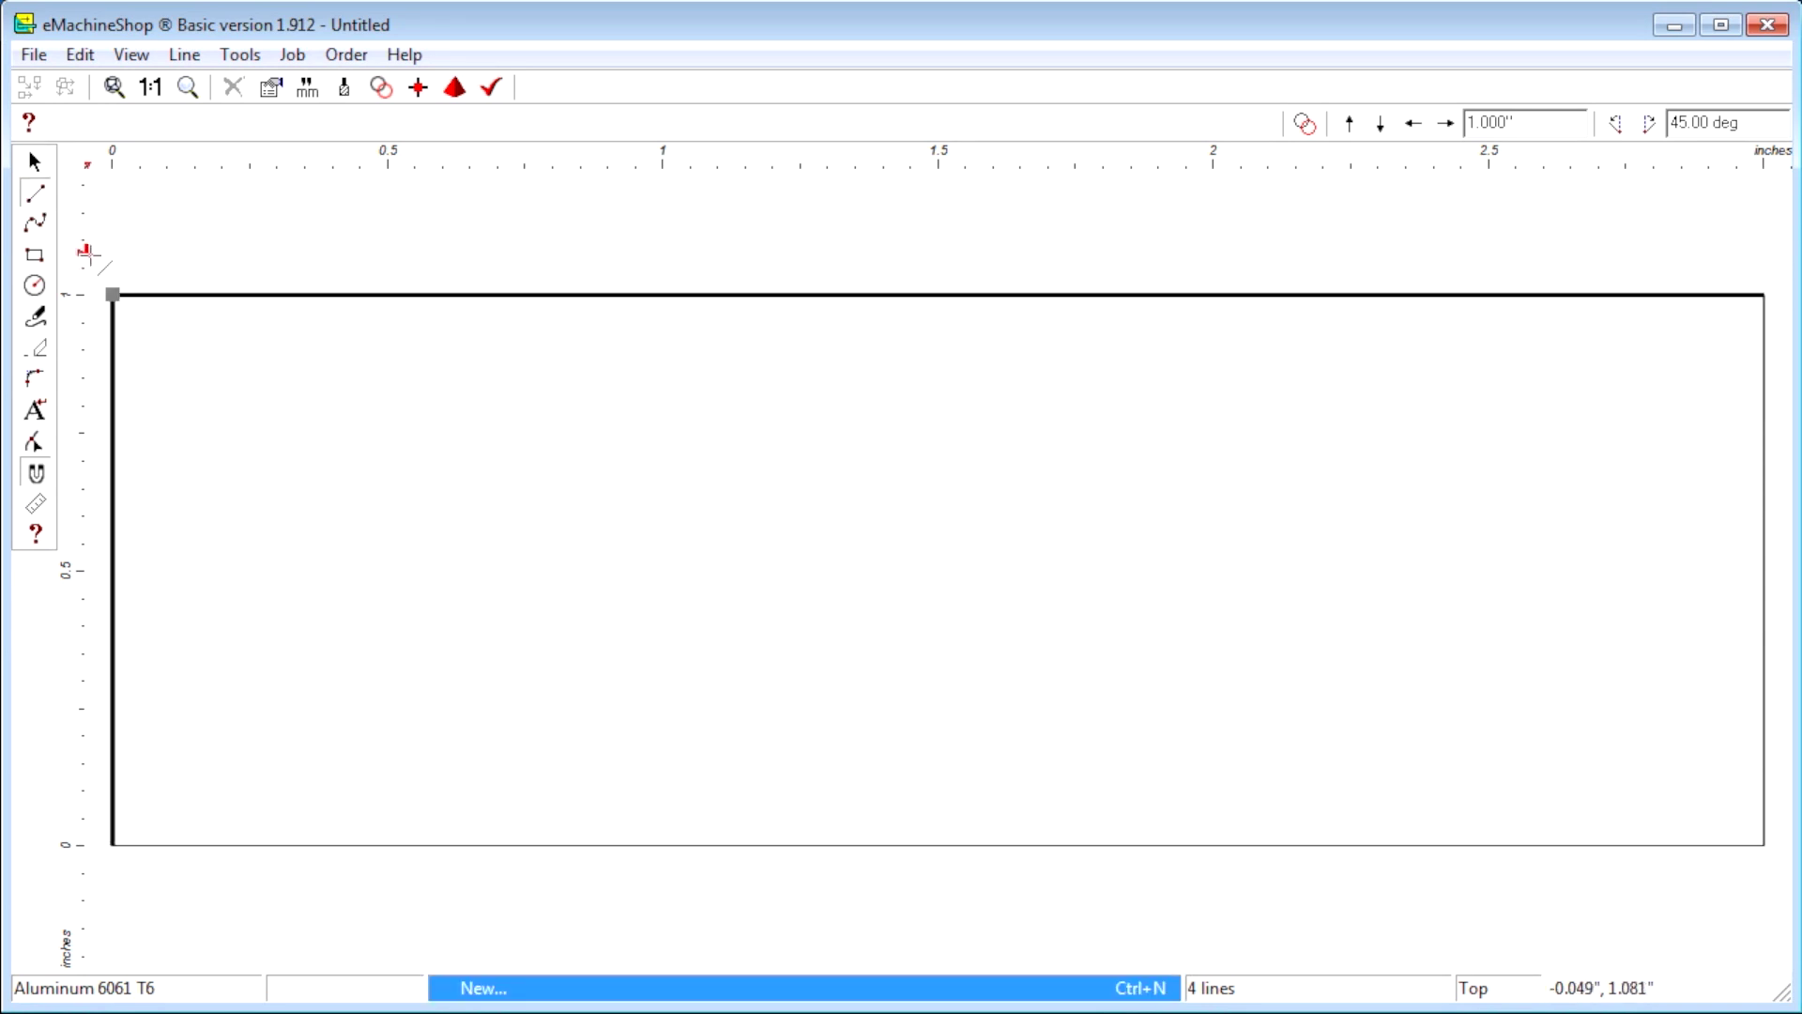
click(114, 296)
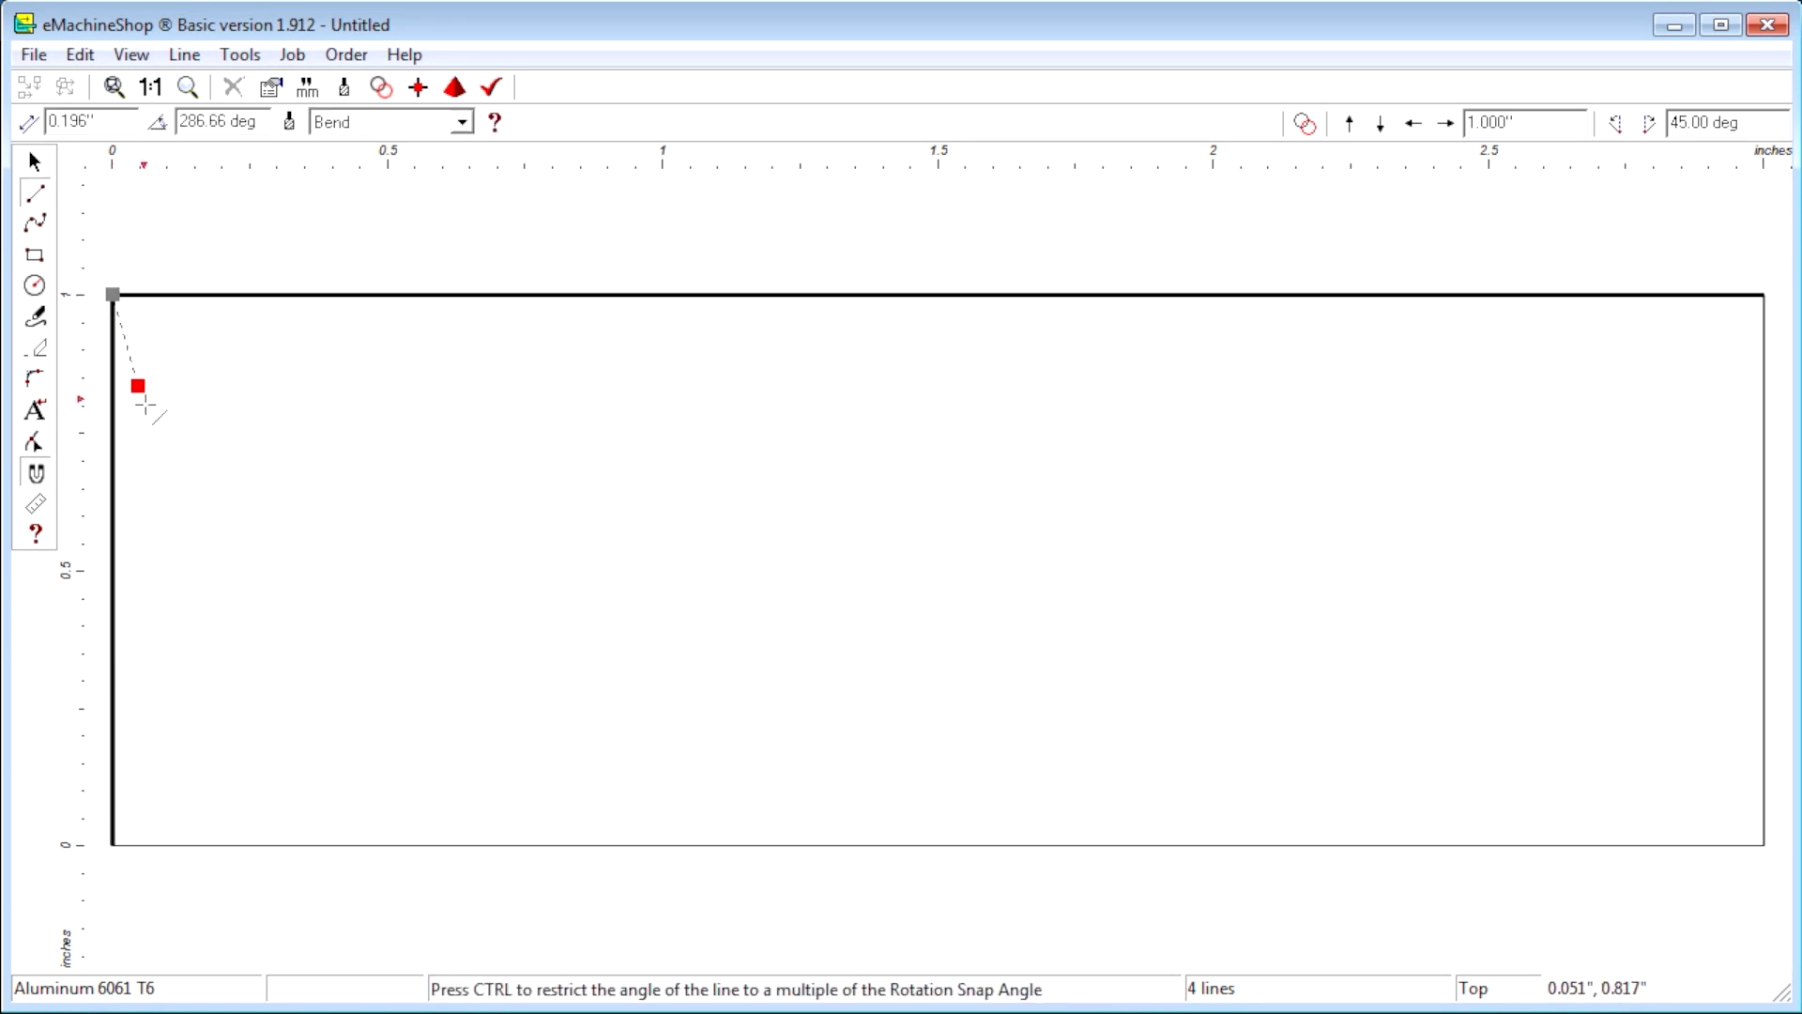
click(113, 845)
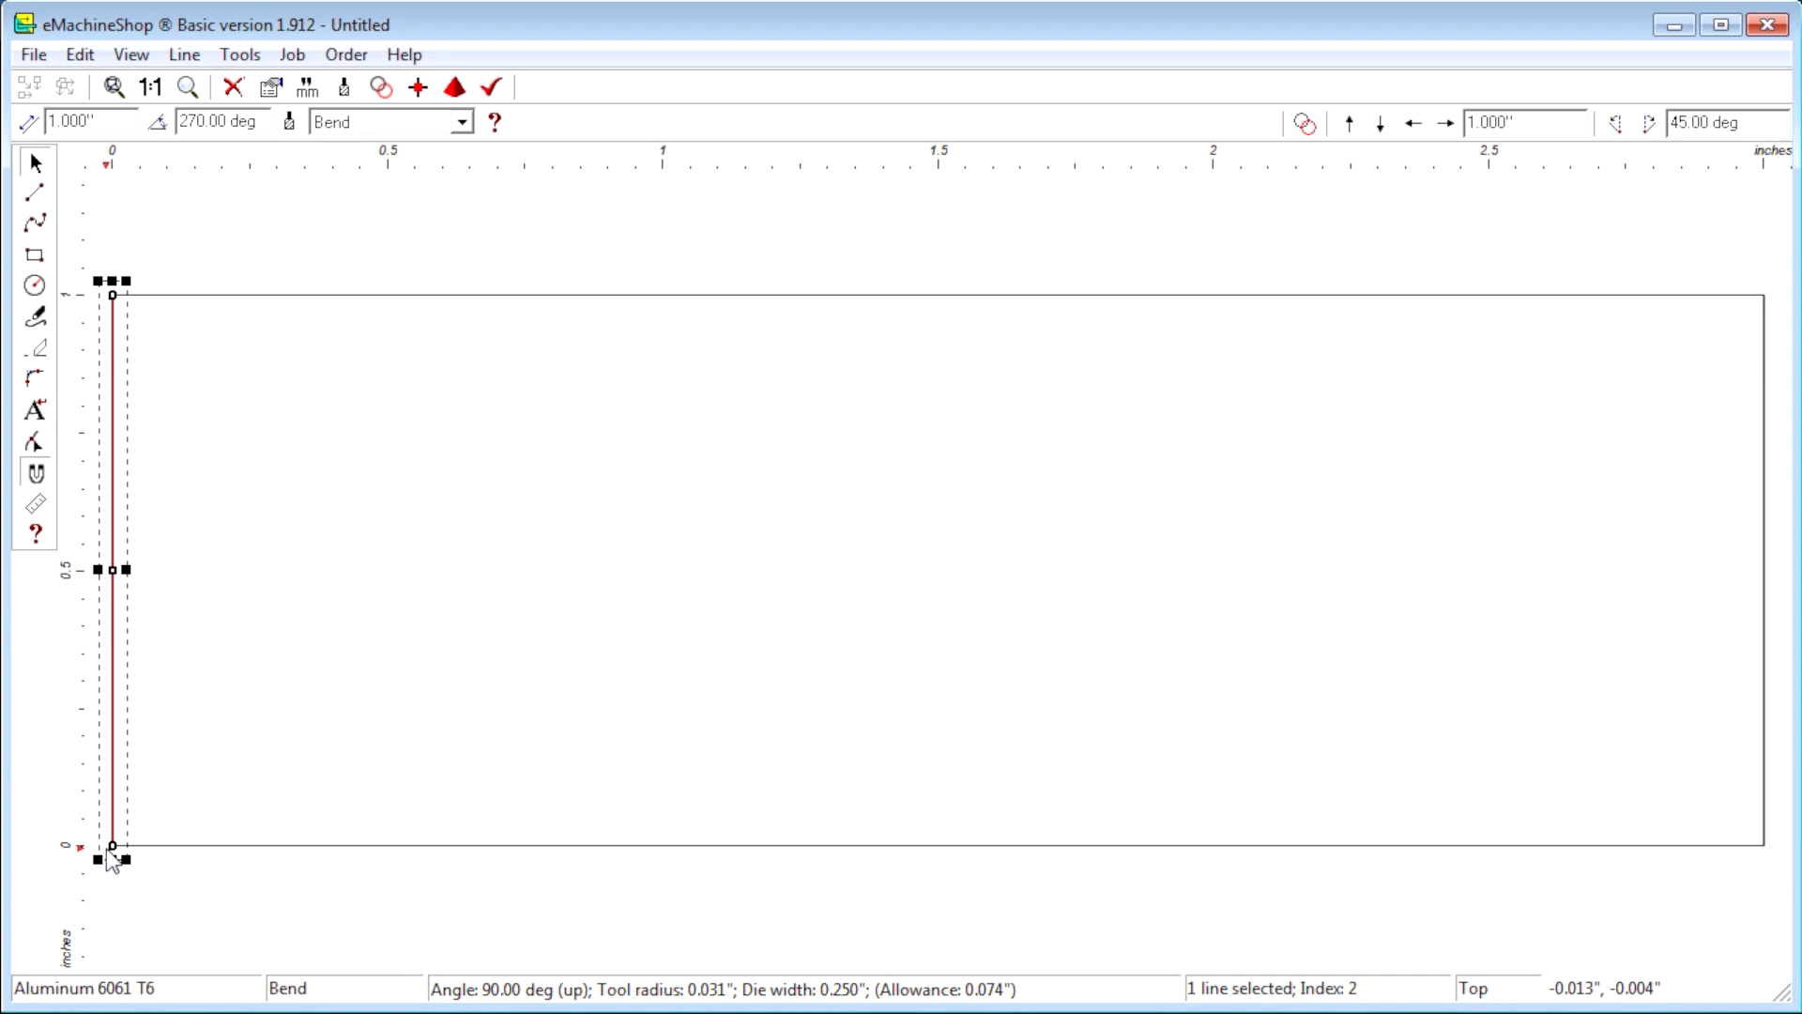
click(1506, 122)
text(1)
key(Return)
click(1448, 125)
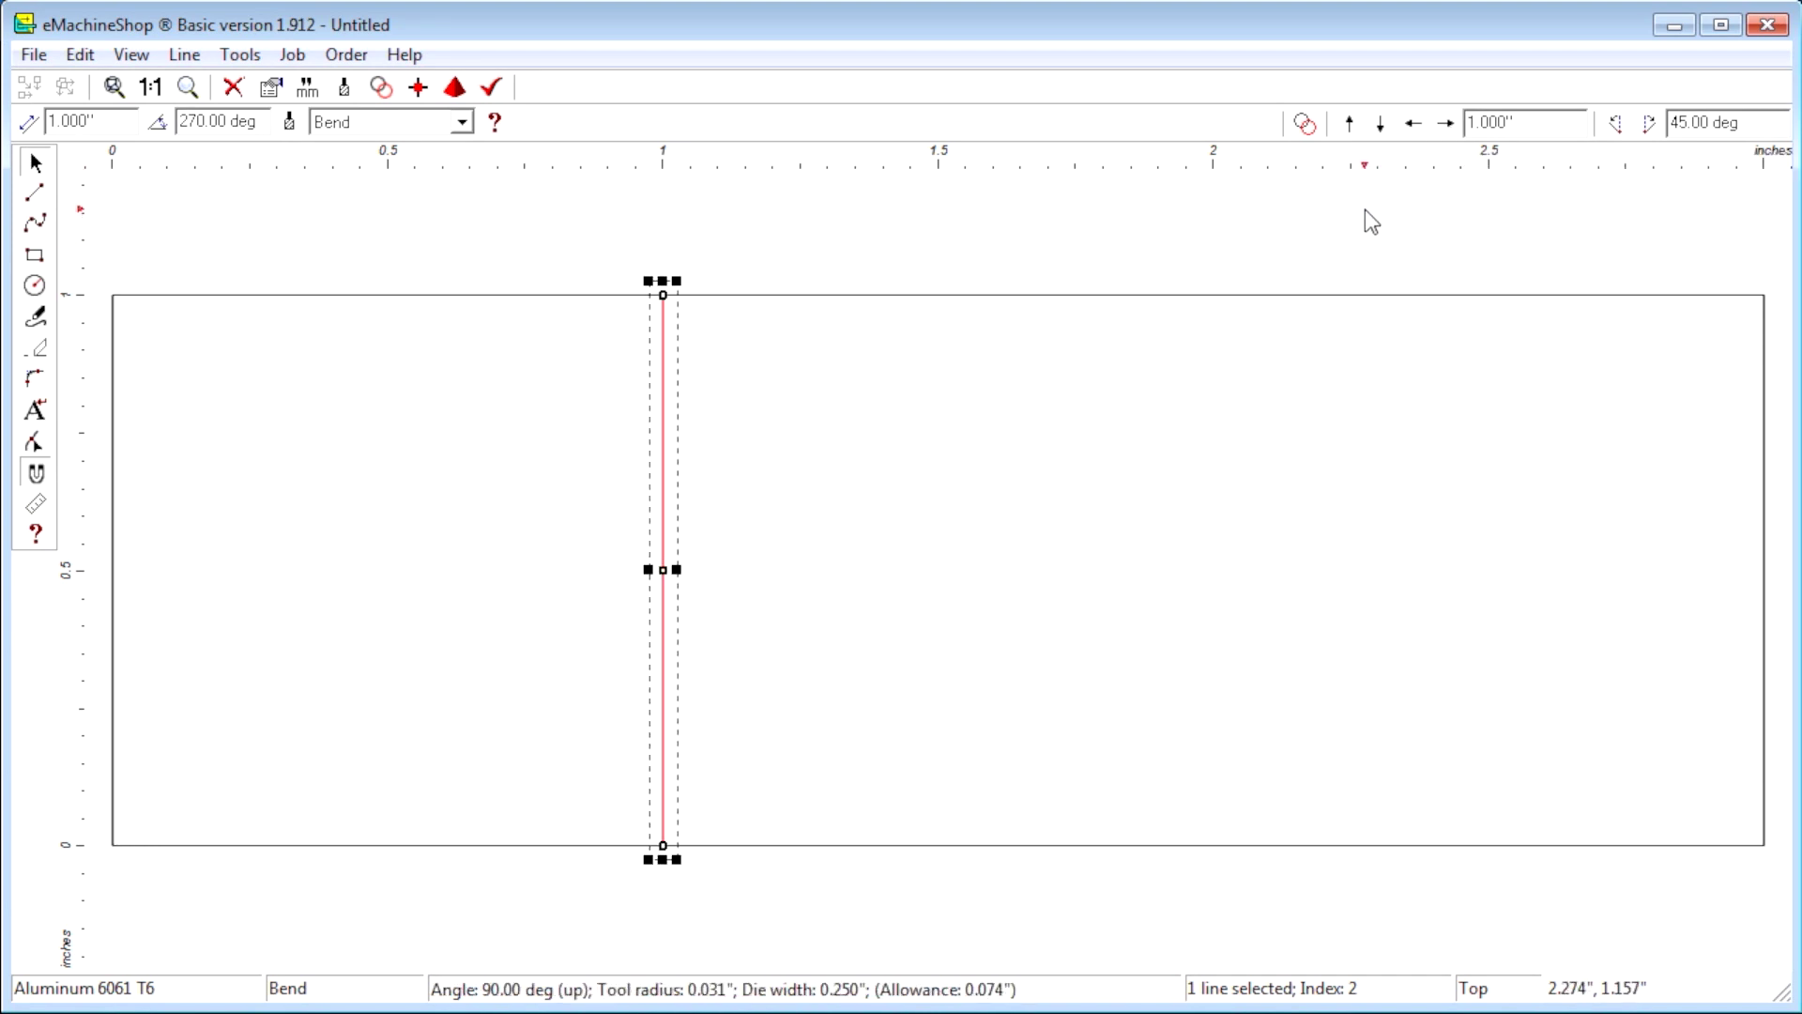
Make it a Bend line and copy-nudge a second bend line to 2 inches
click(462, 122)
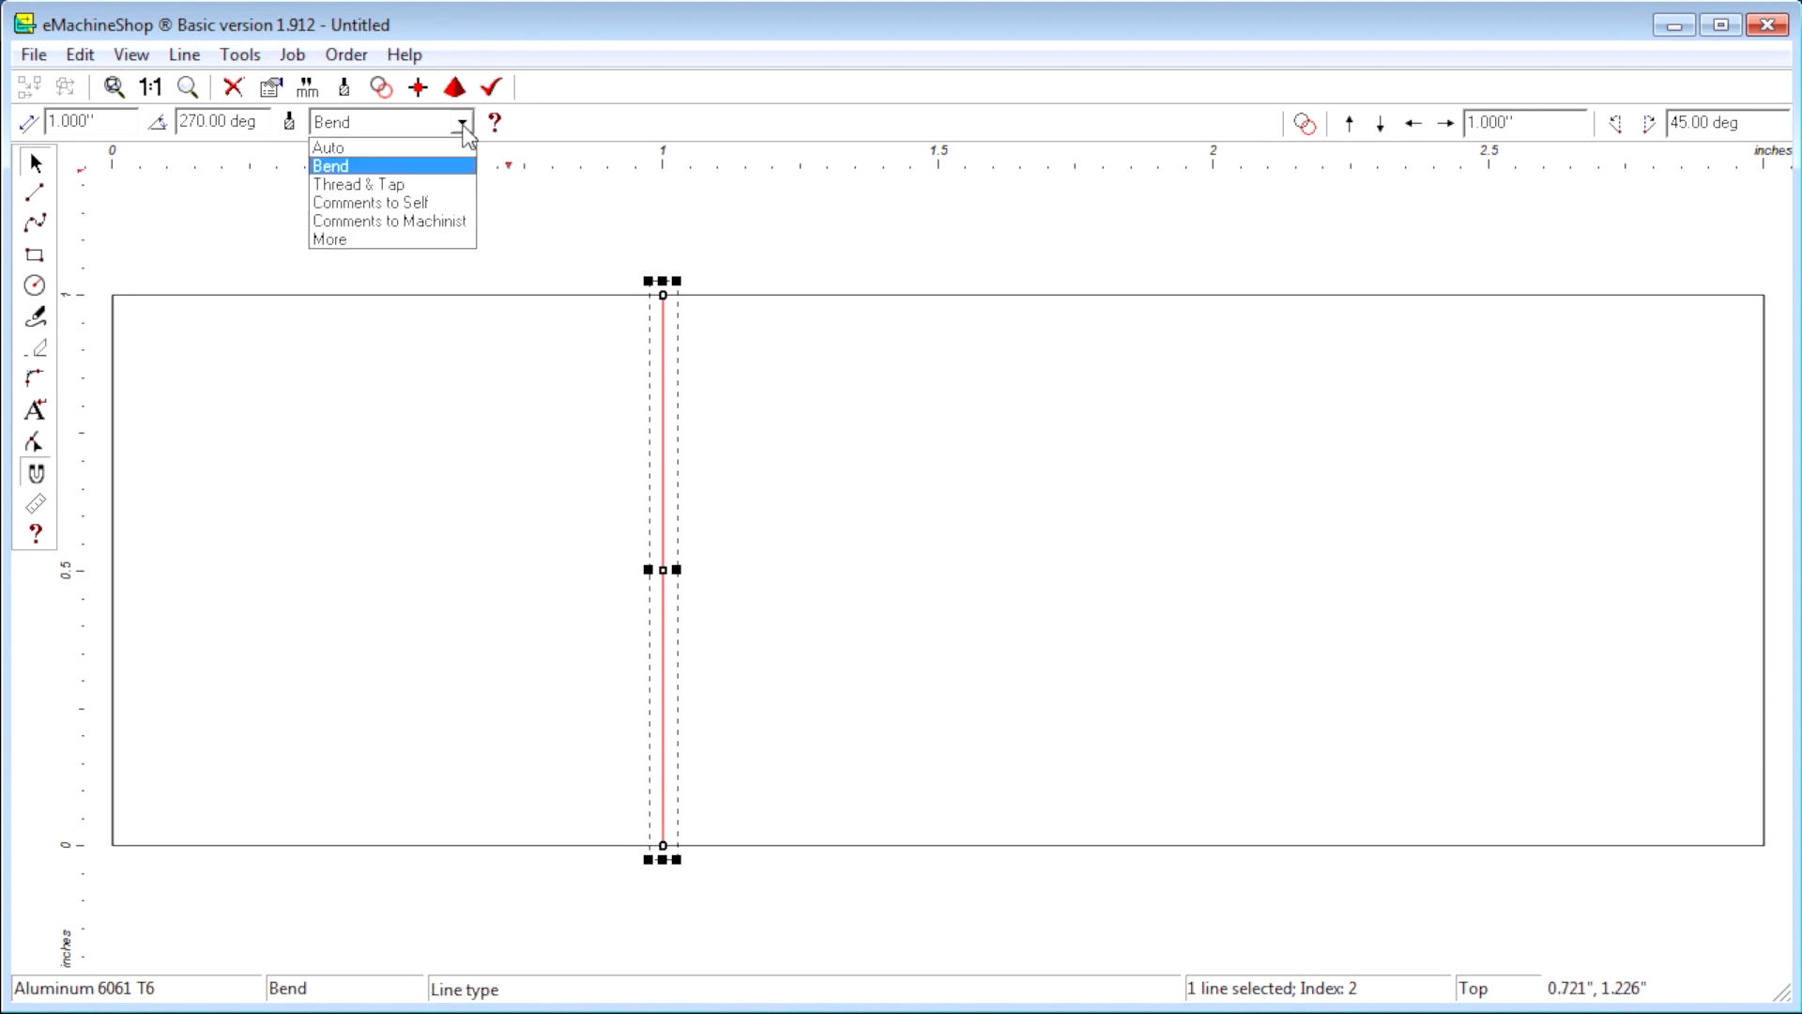
click(441, 168)
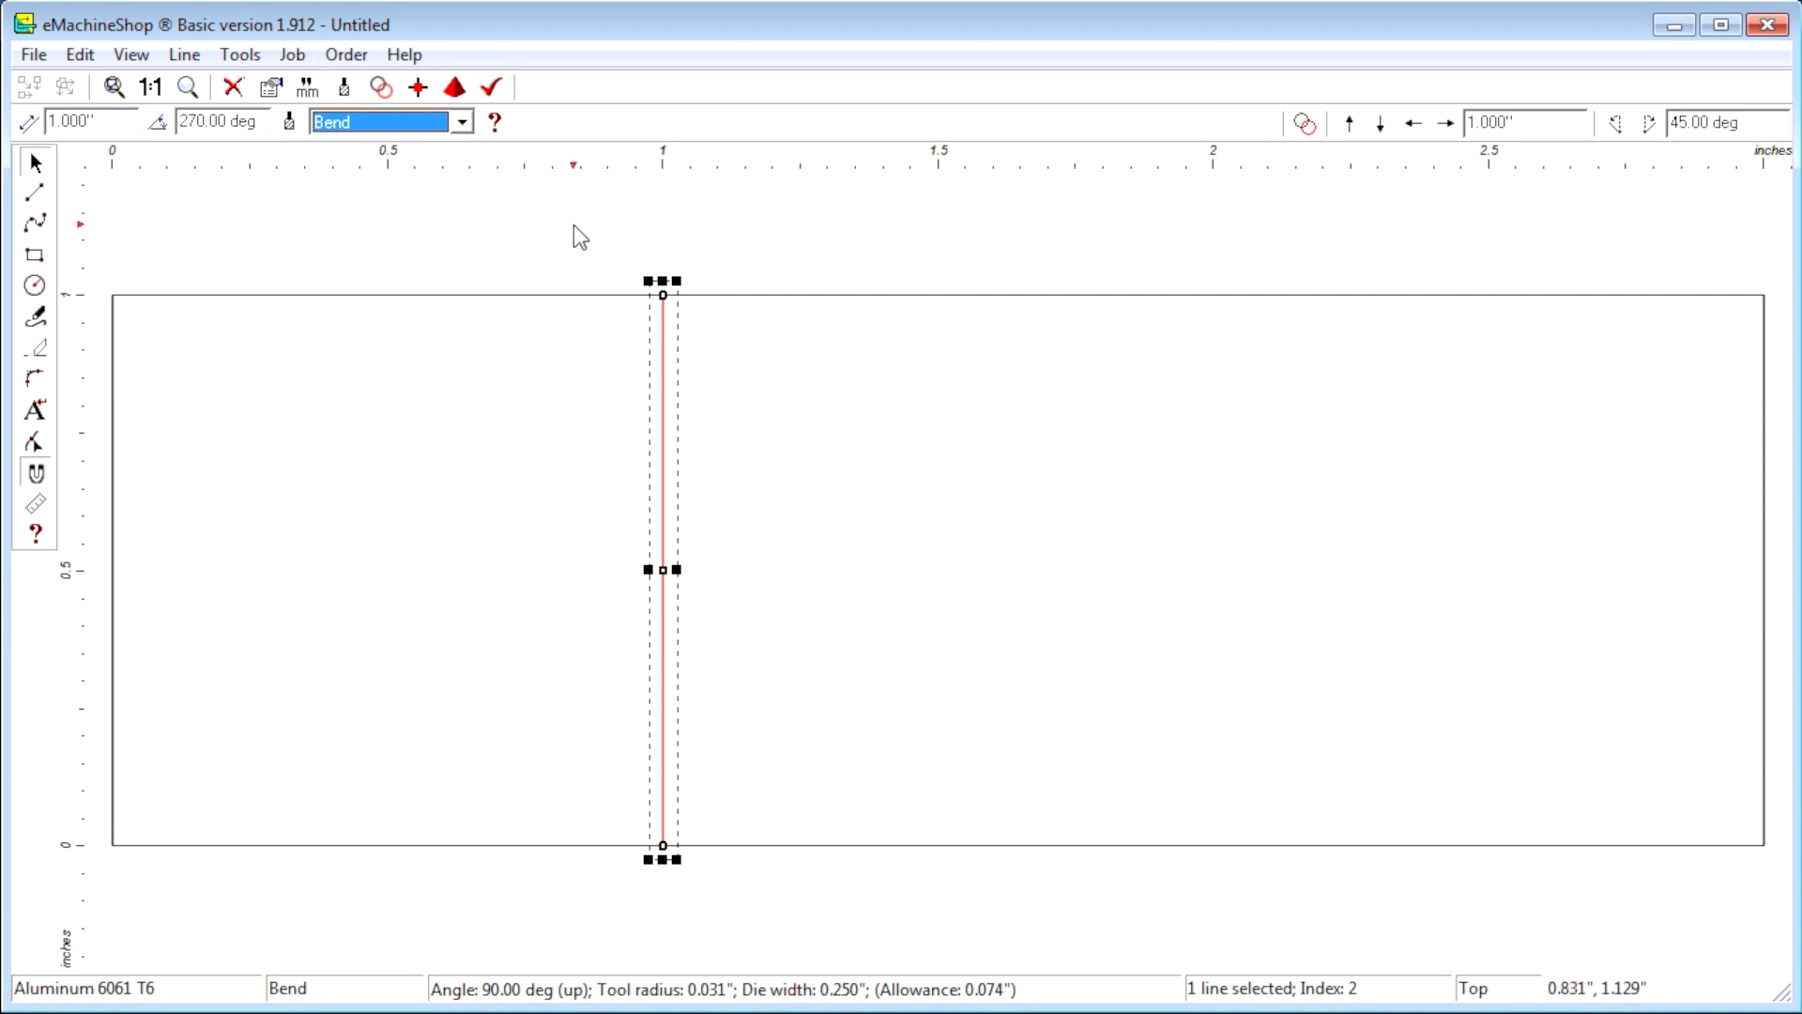
click(1308, 129)
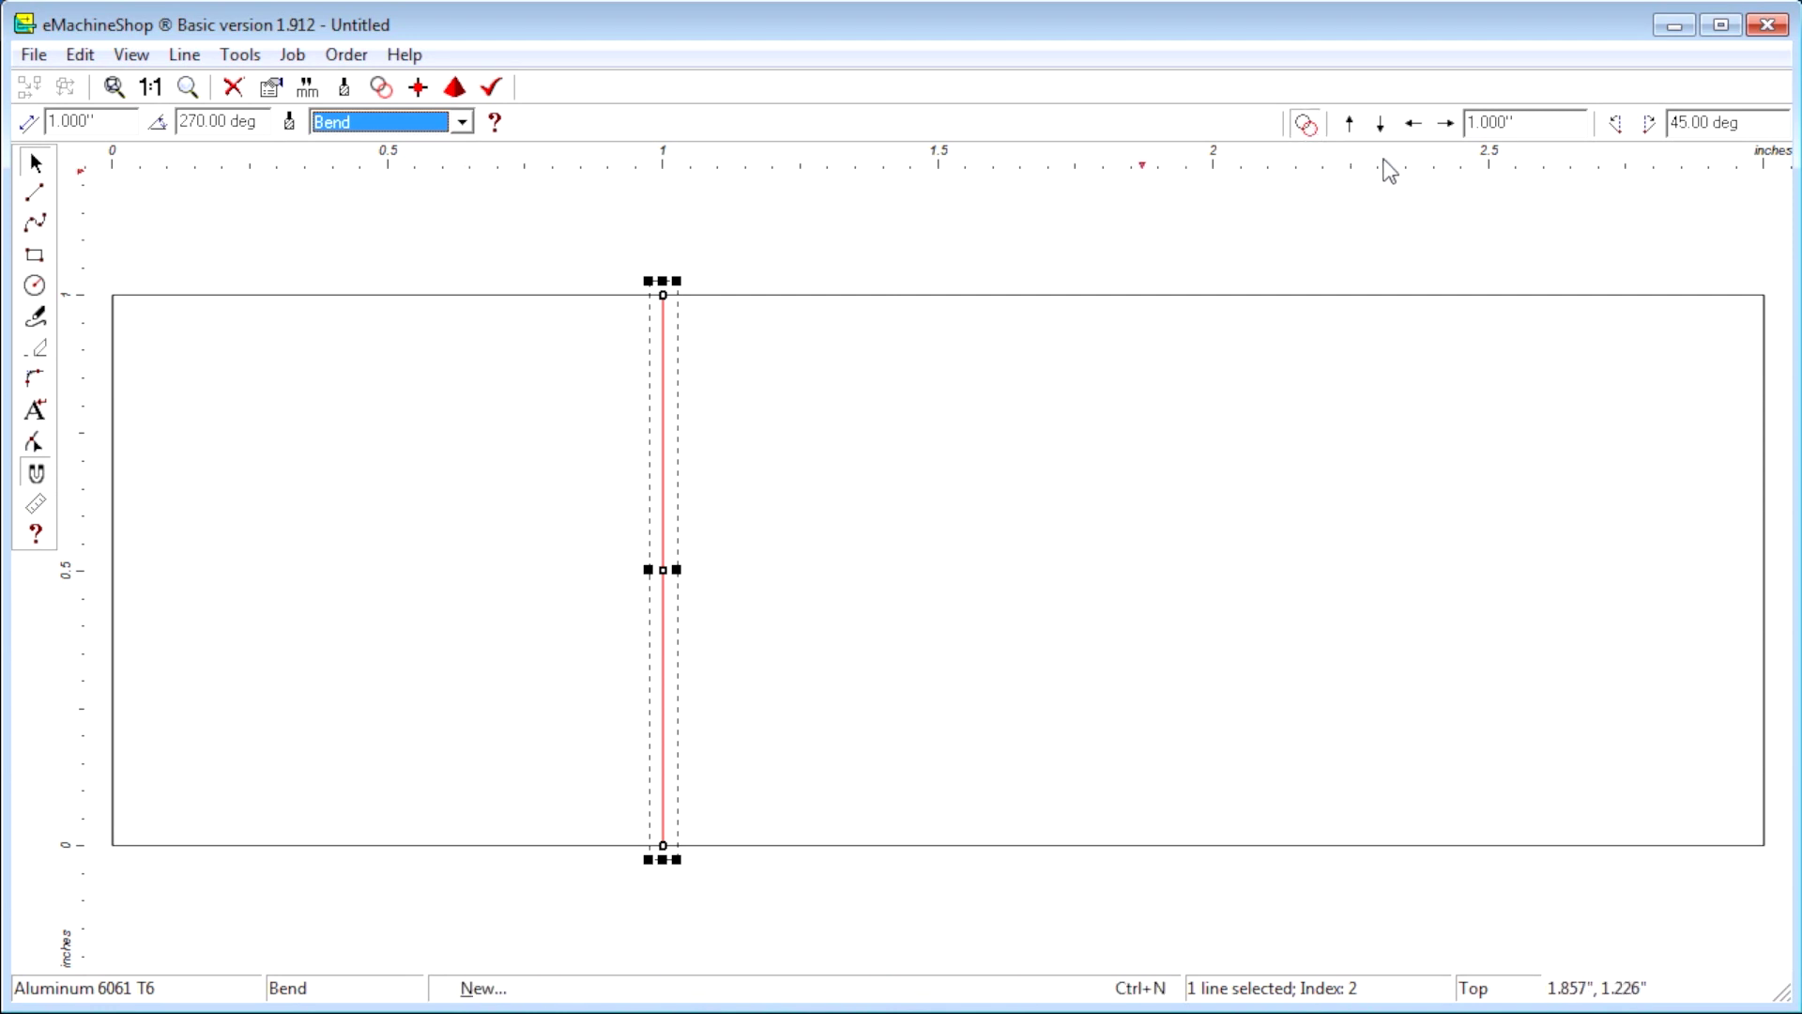
click(1445, 123)
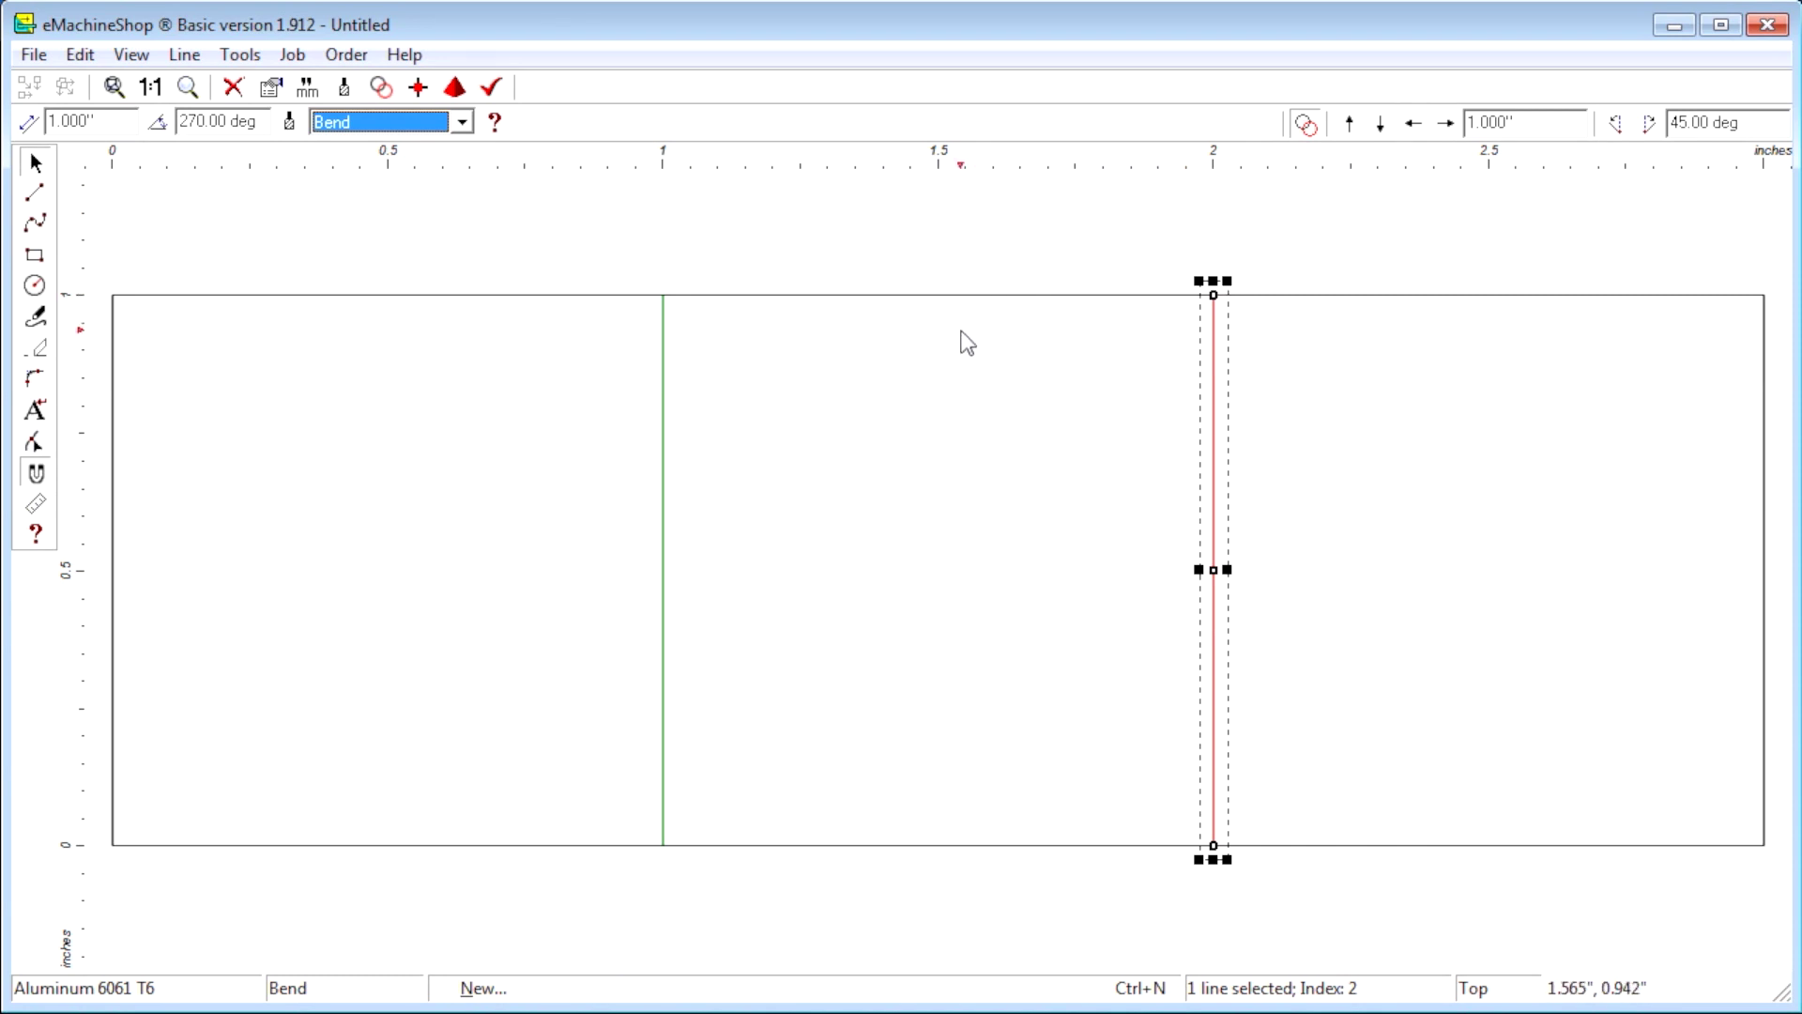
Run Job > Model Bends and acknowledge the notice to build the U-channel side profile
click(291, 54)
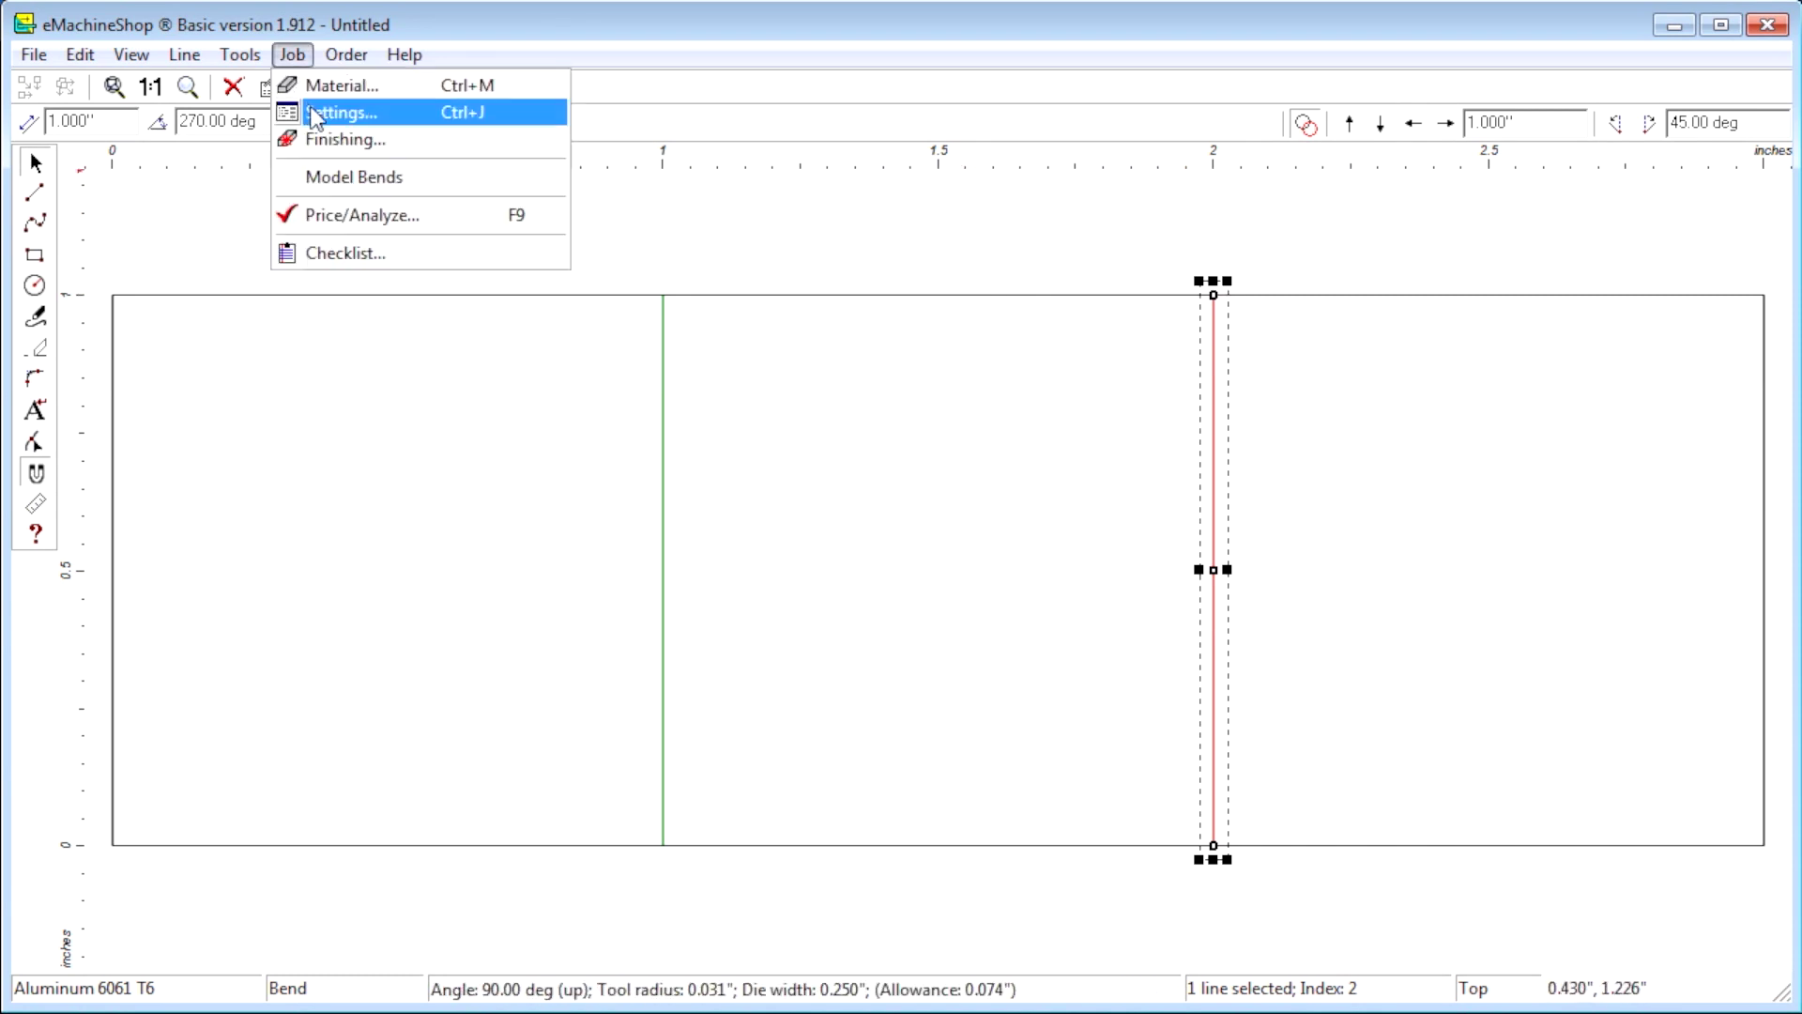
click(314, 177)
click(838, 571)
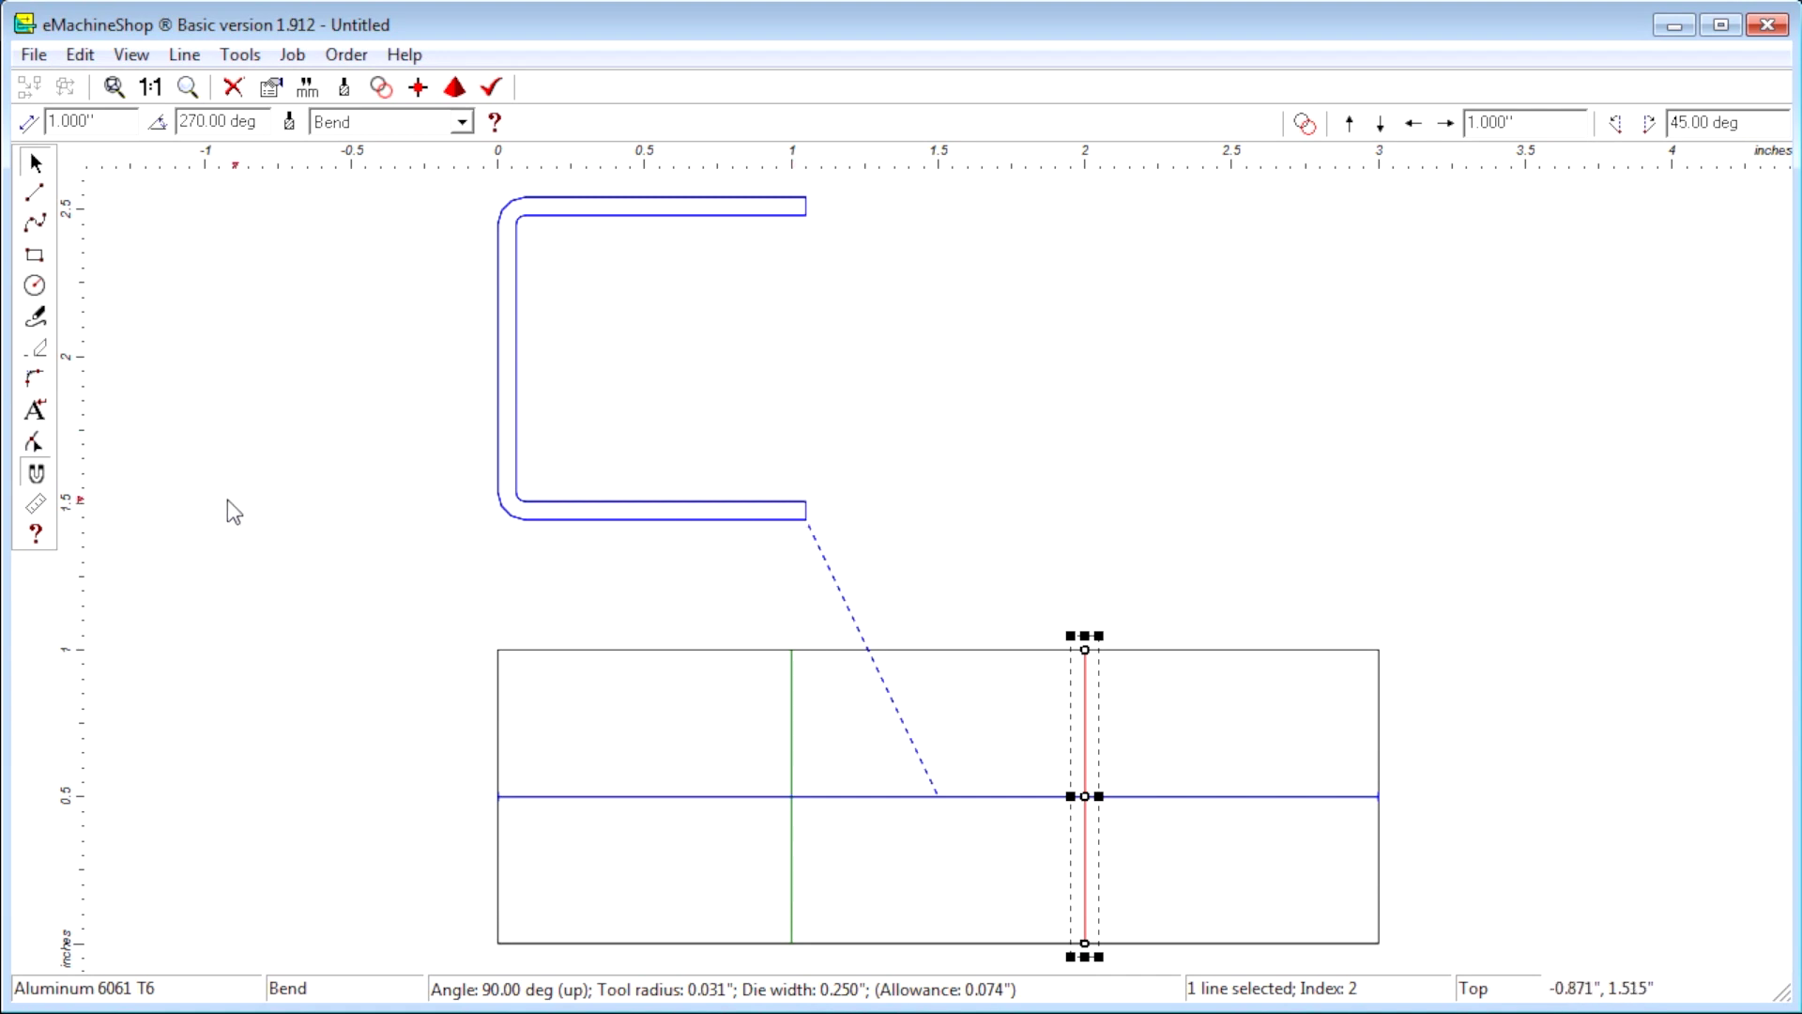
click(37, 504)
Measure the gap between the flange ends (0.974 inch), then delete that measuring line
click(805, 216)
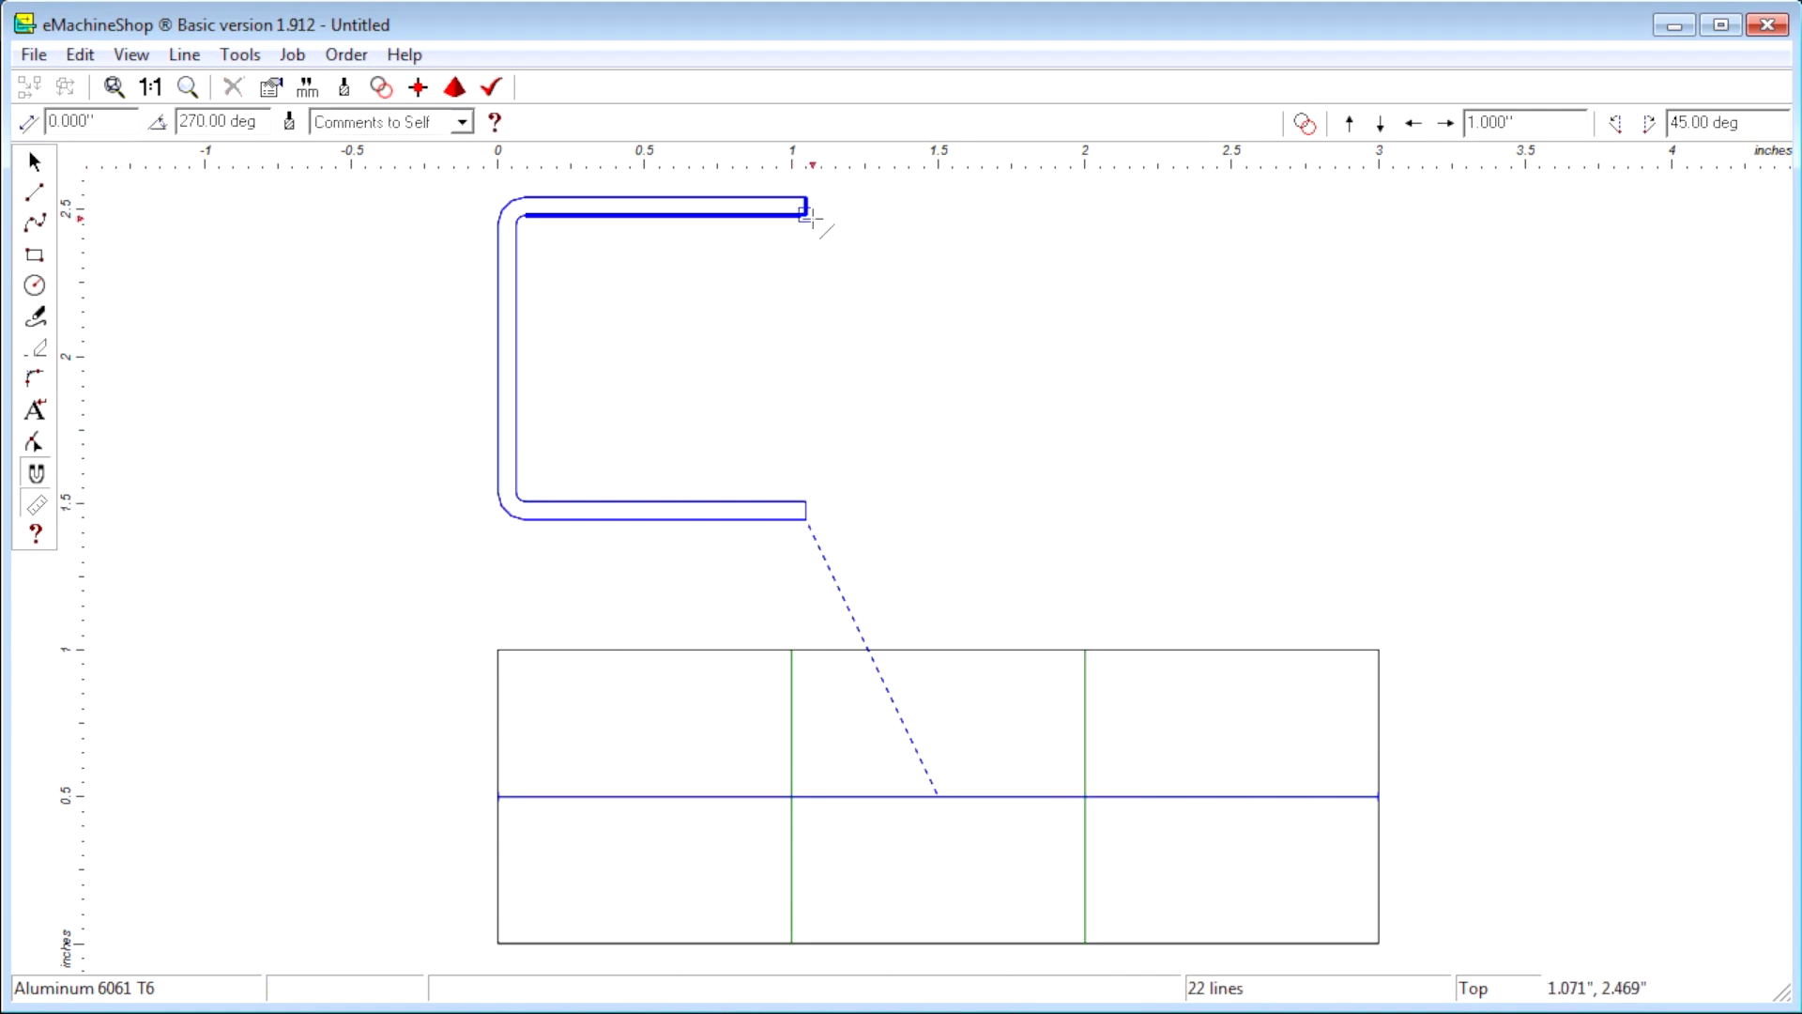
click(805, 497)
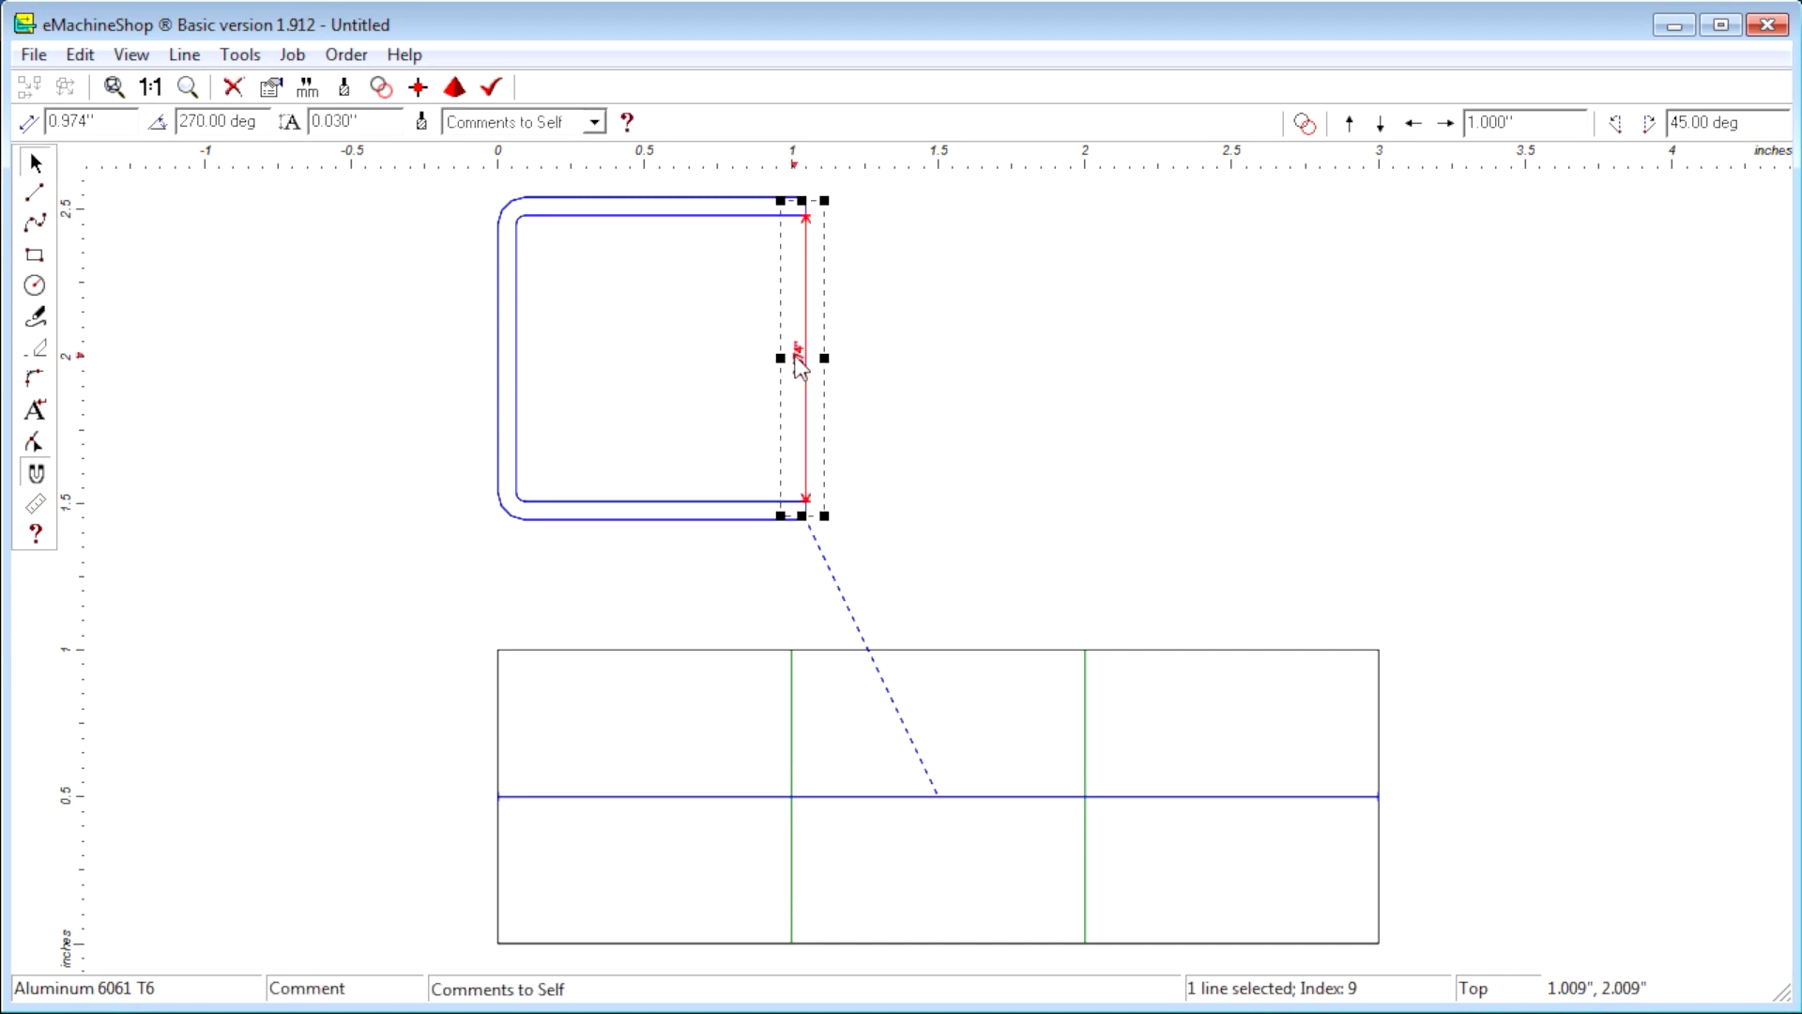
scroll(796, 351, up, 3)
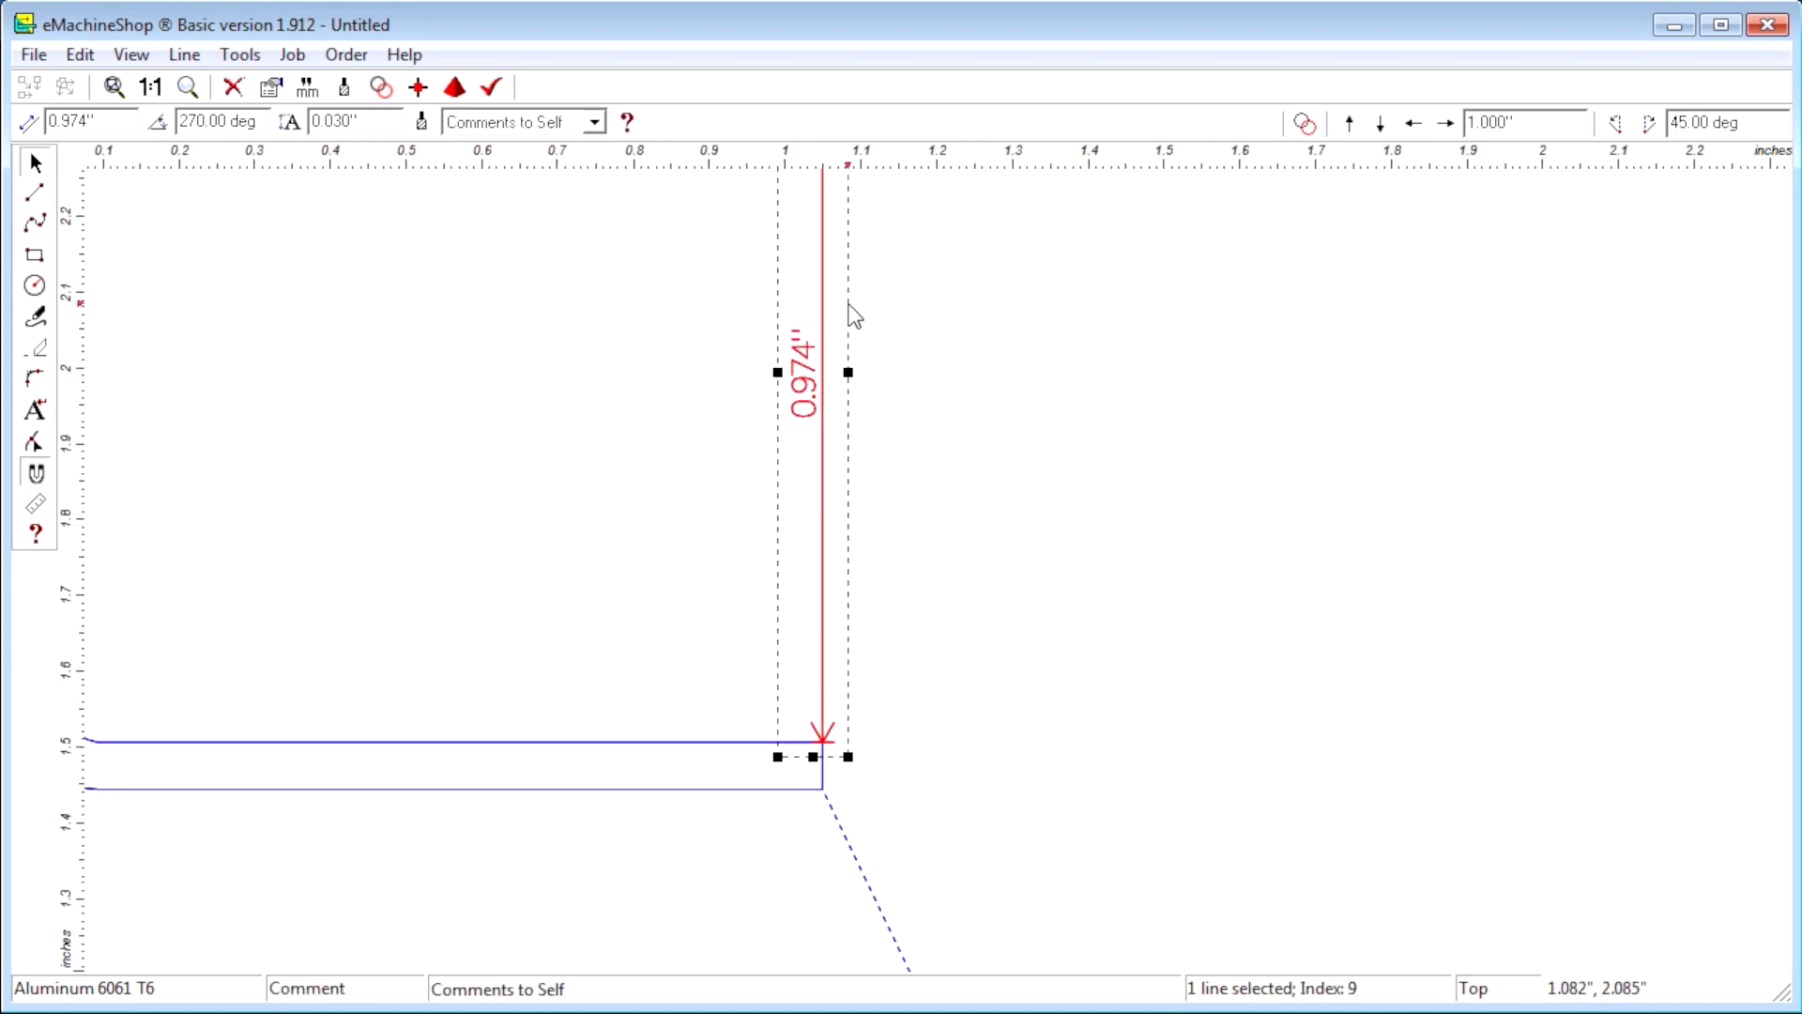
key(Home)
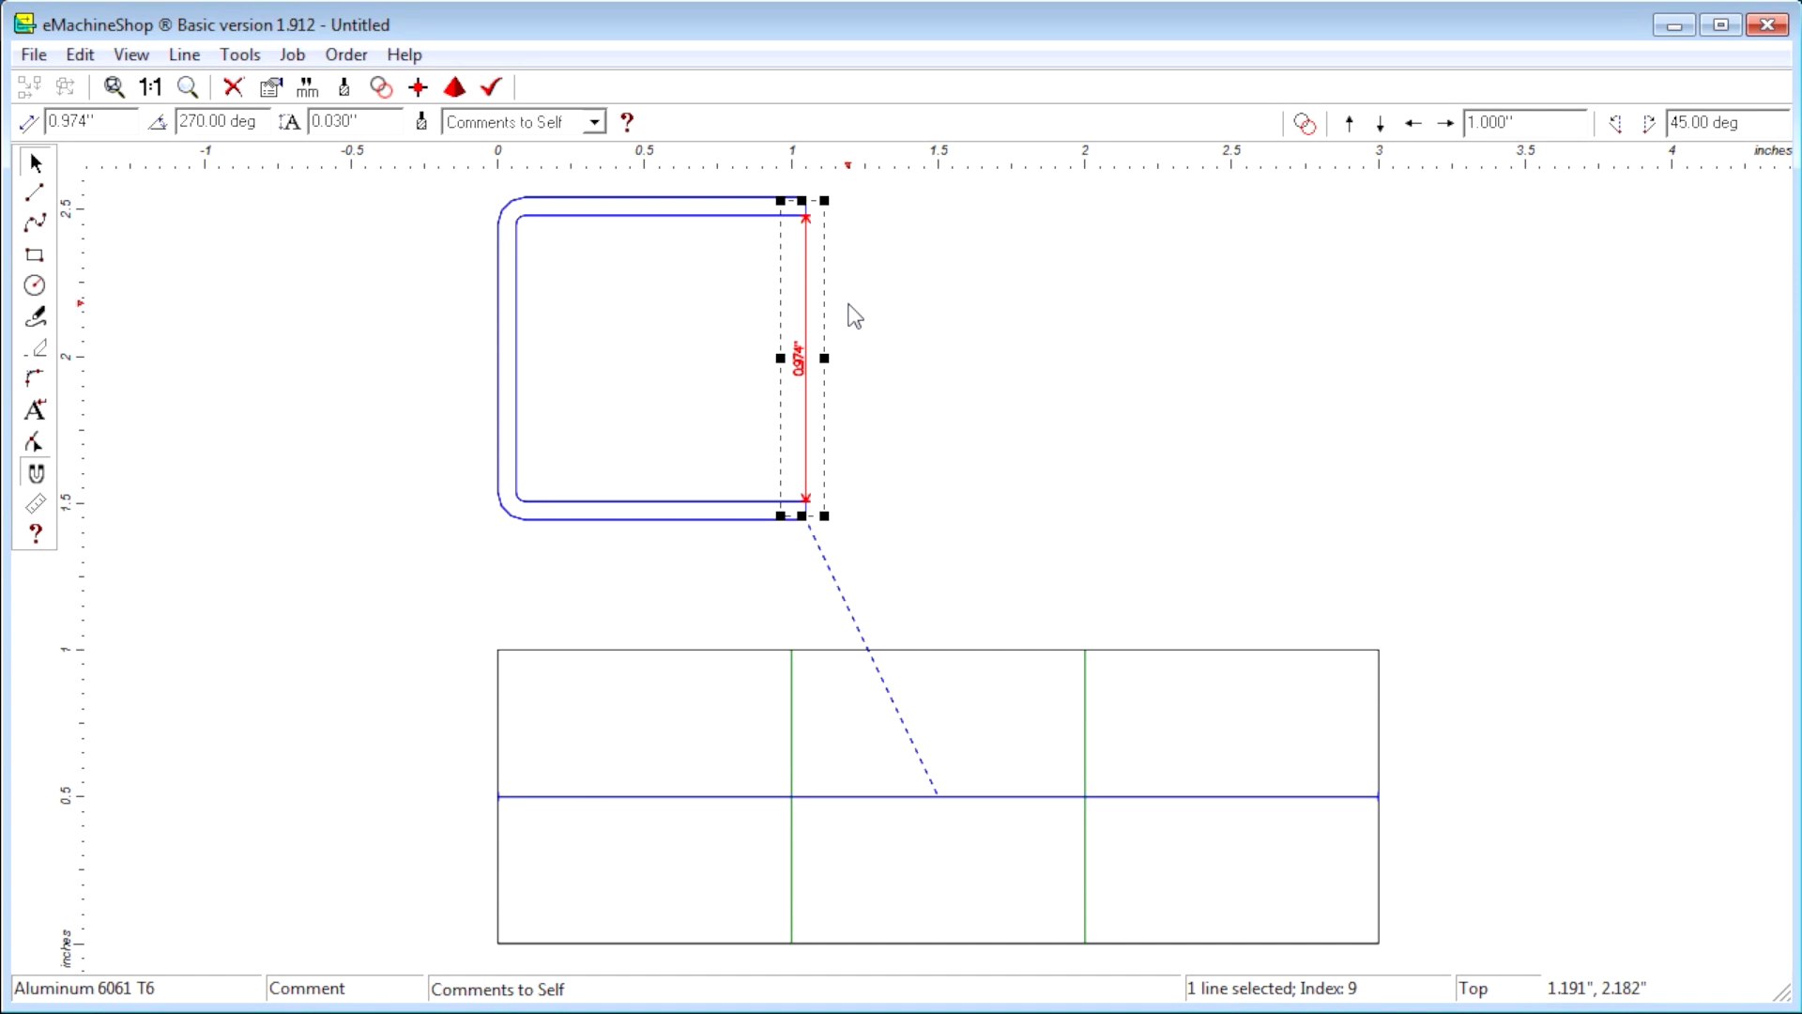
key(Delete)
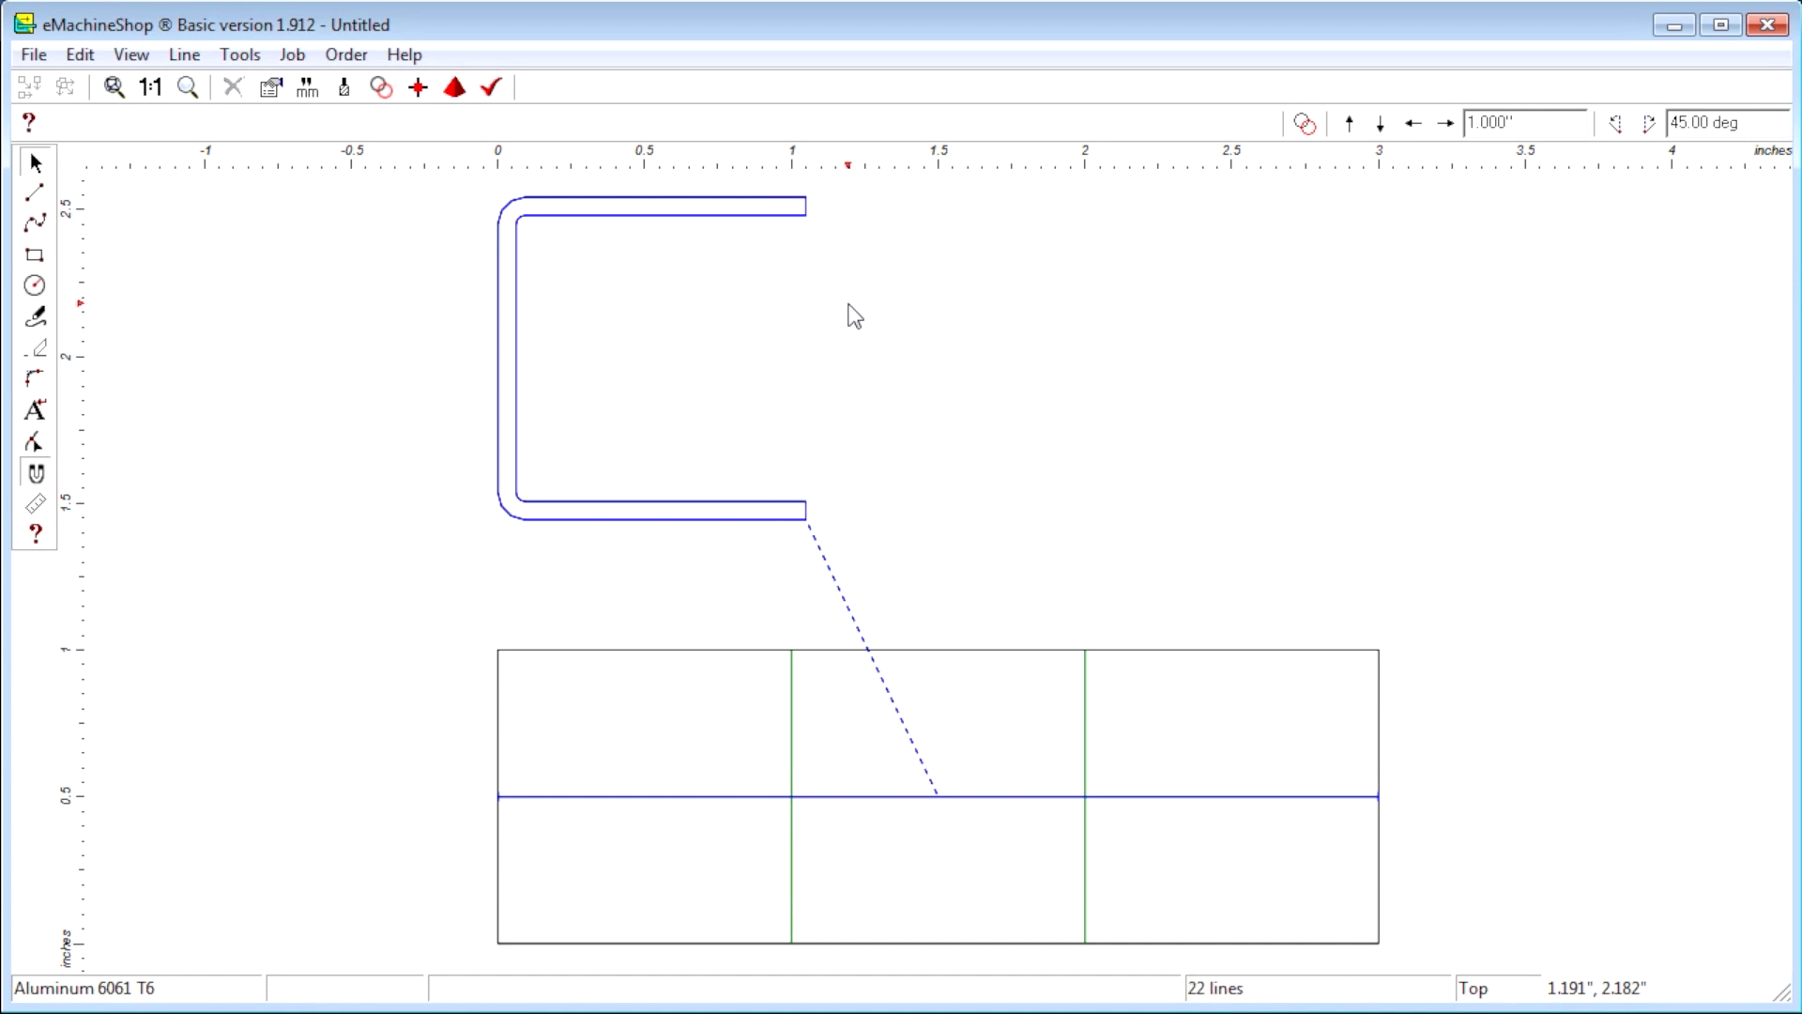
click(782, 216)
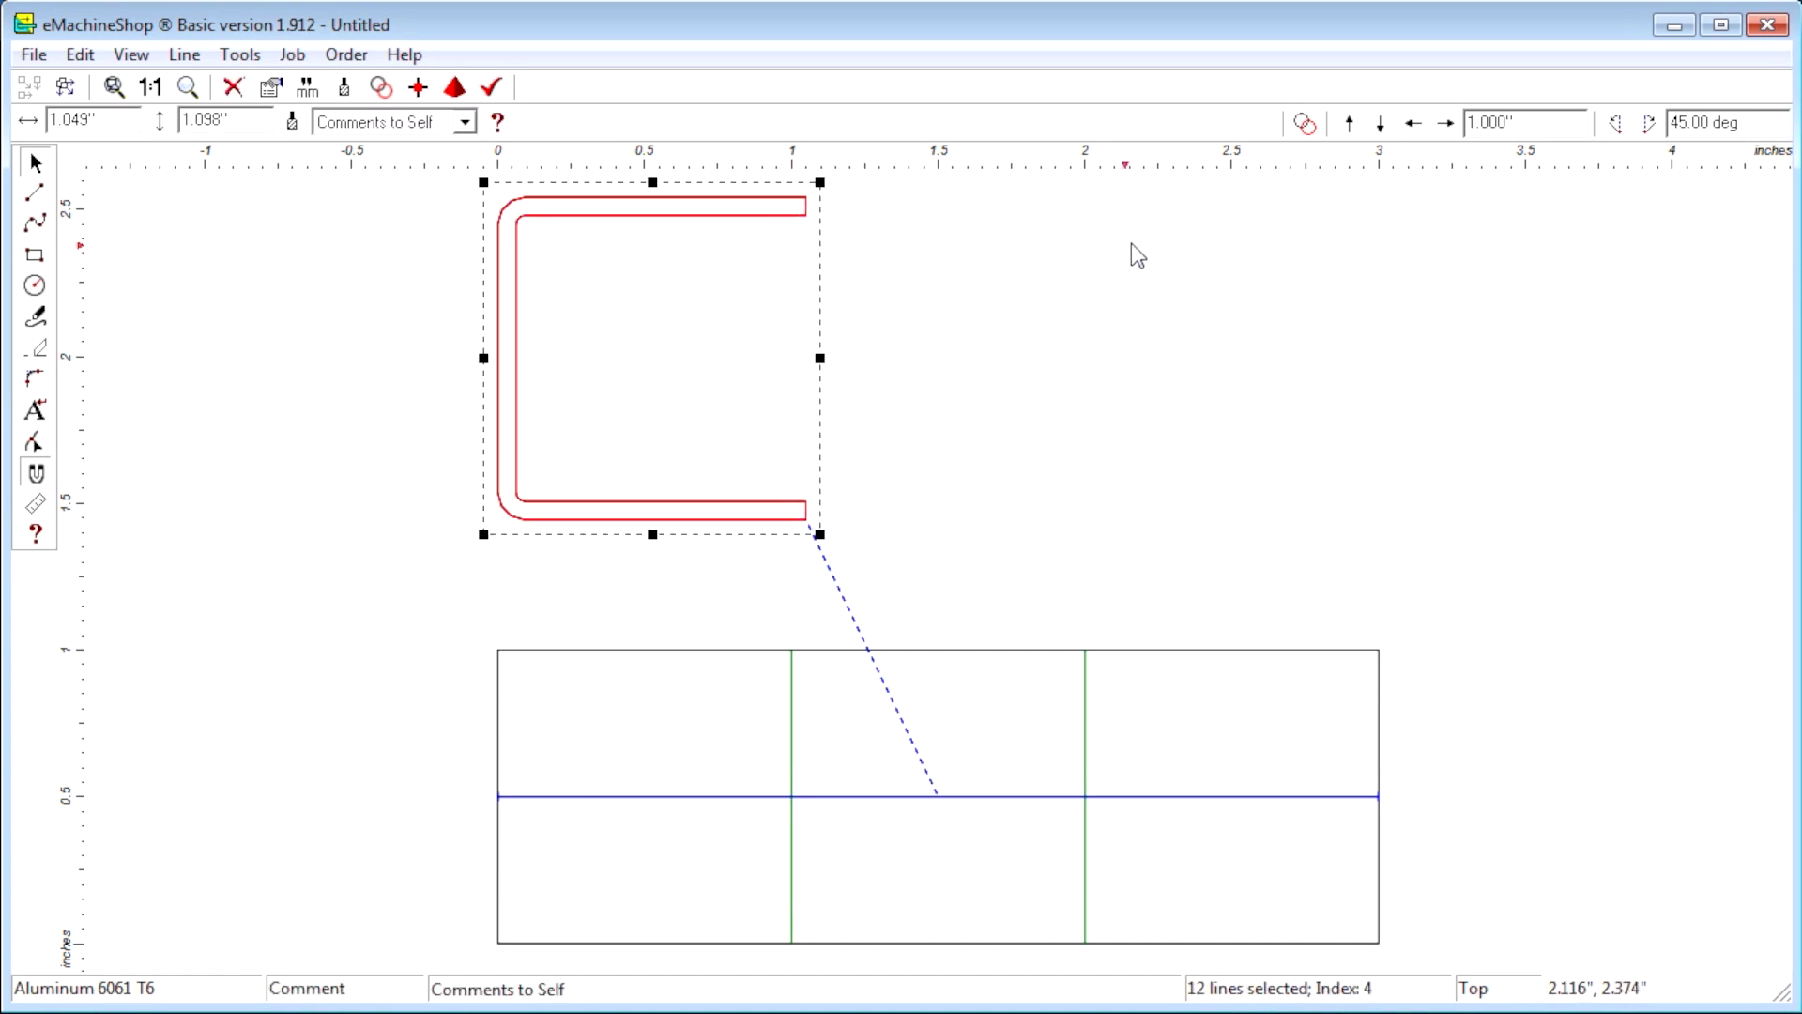
Rotate the channel model 90° into an inverted U and drag it over the blank's centre
click(1648, 123)
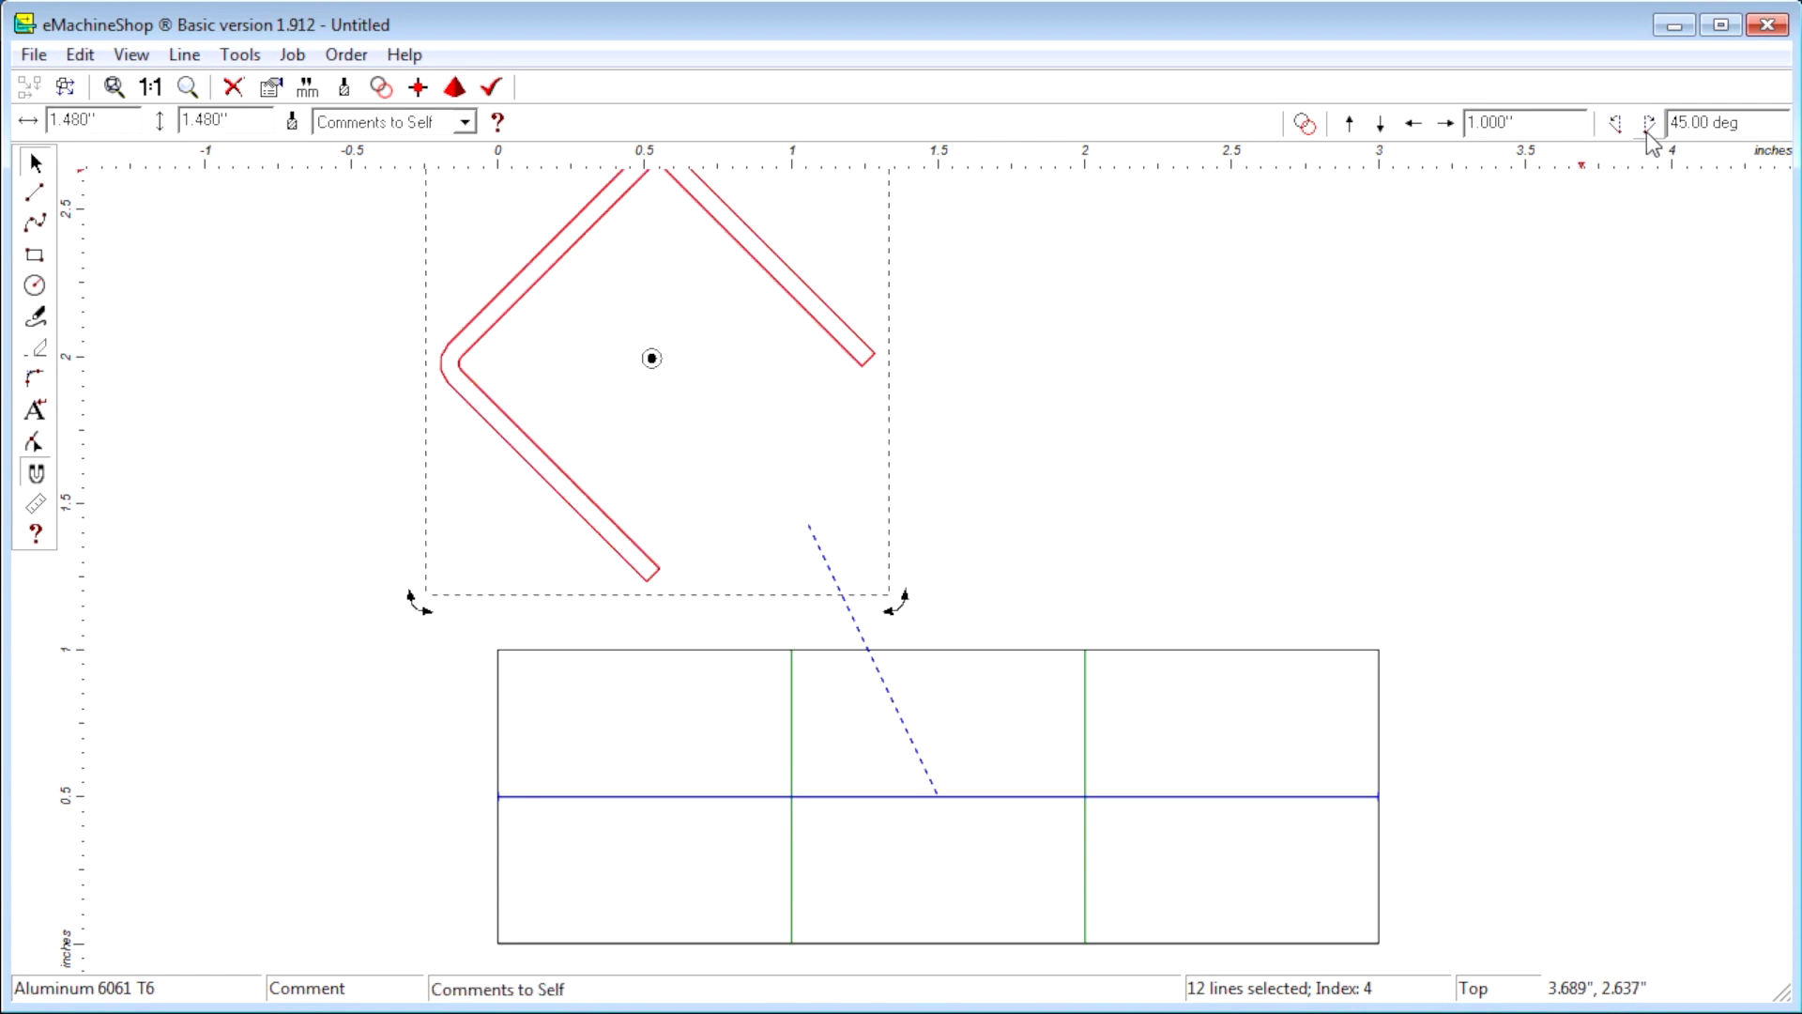
click(1649, 125)
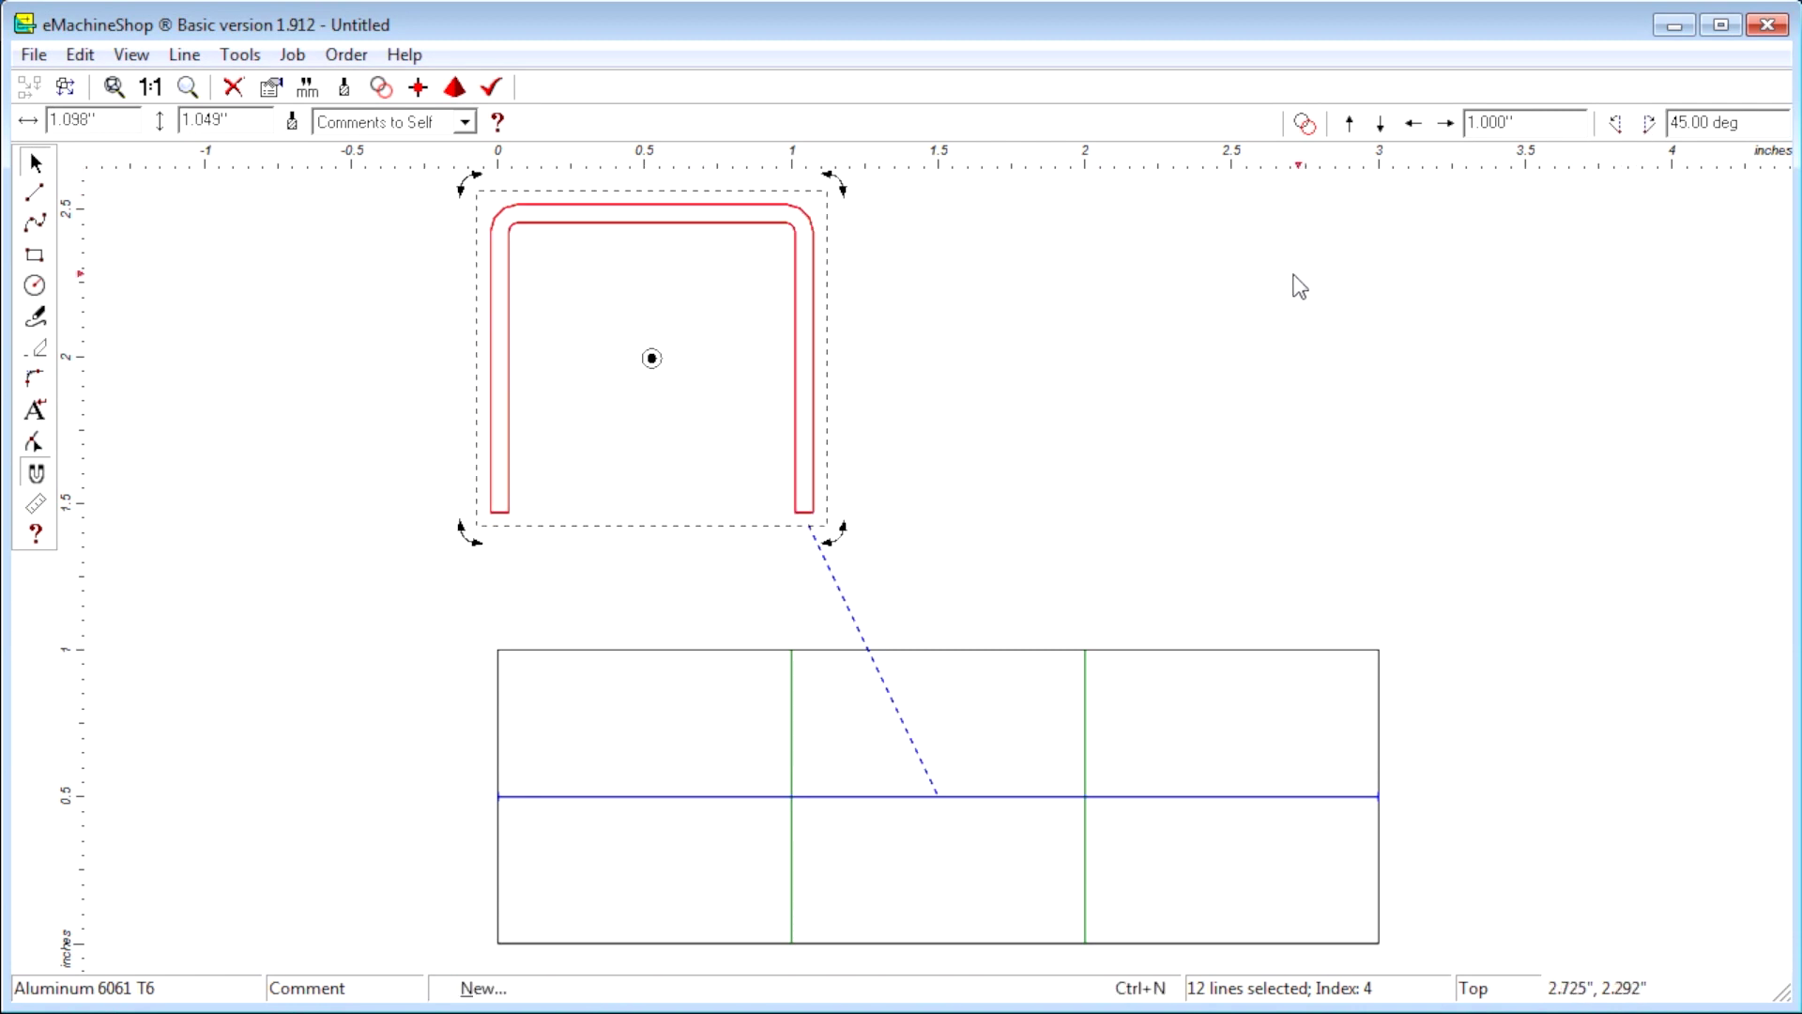
drag(709, 232, 994, 659)
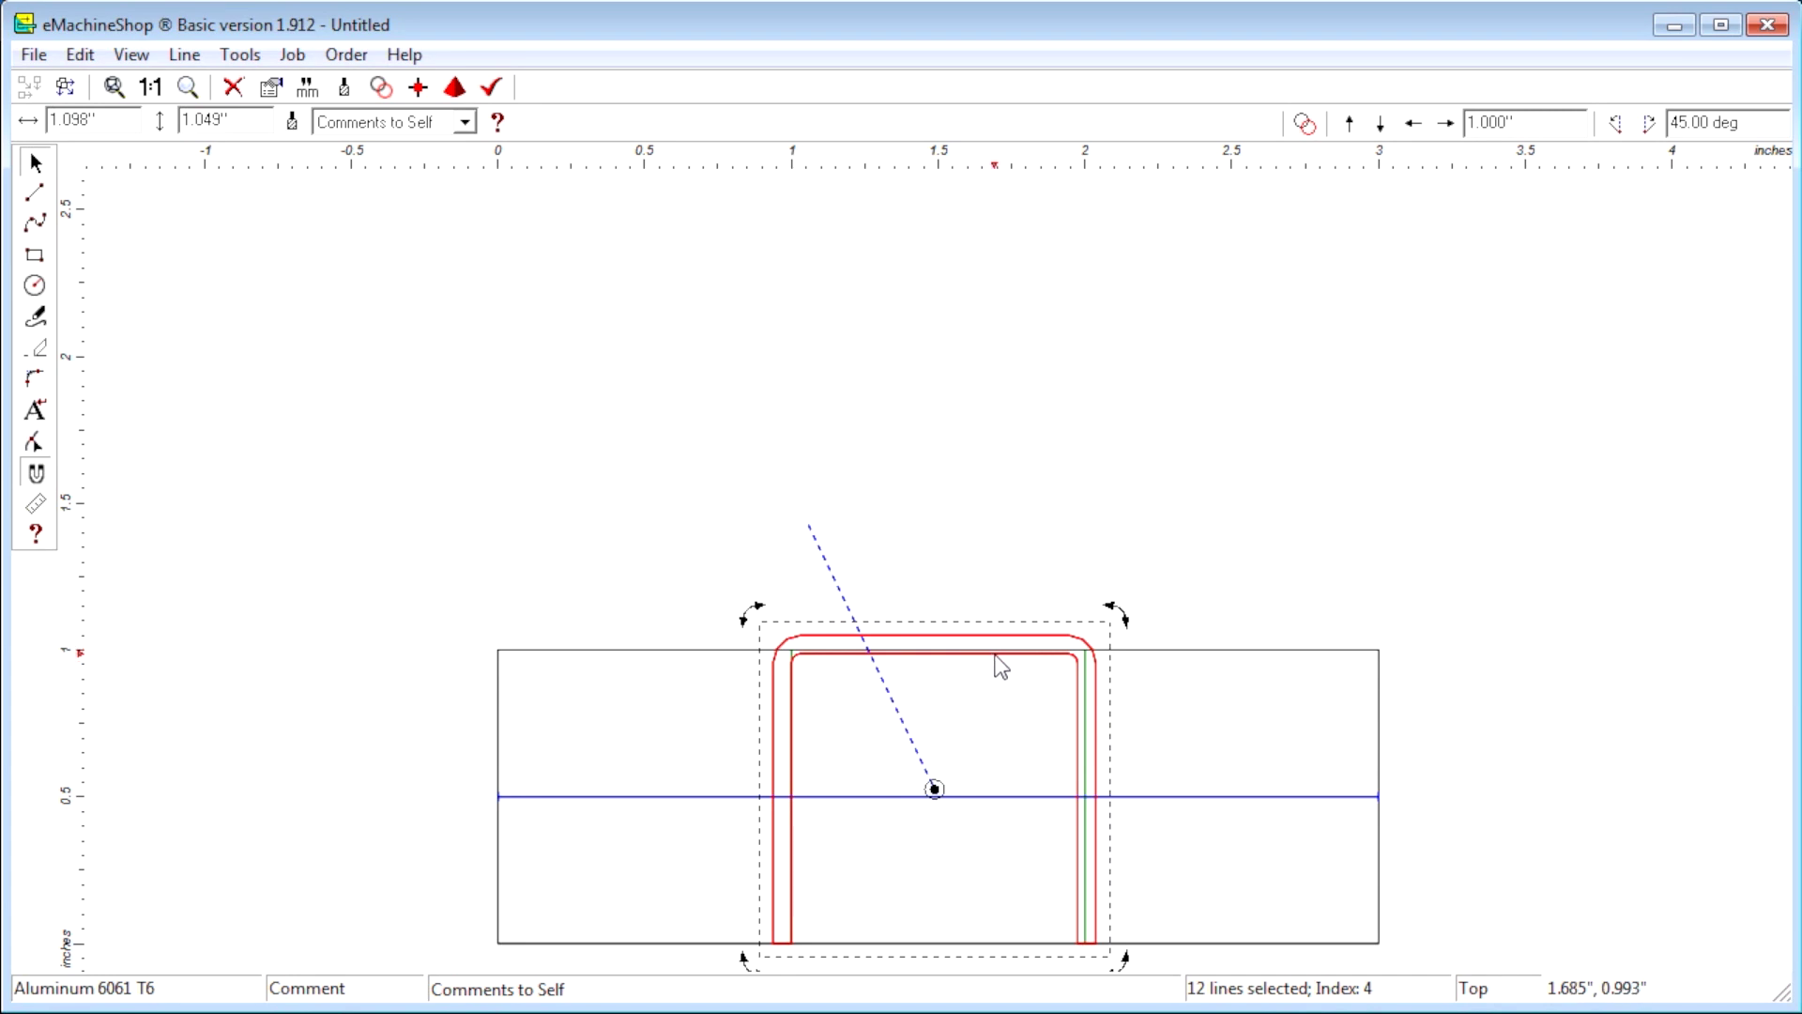
scroll(1000, 662, up, 2)
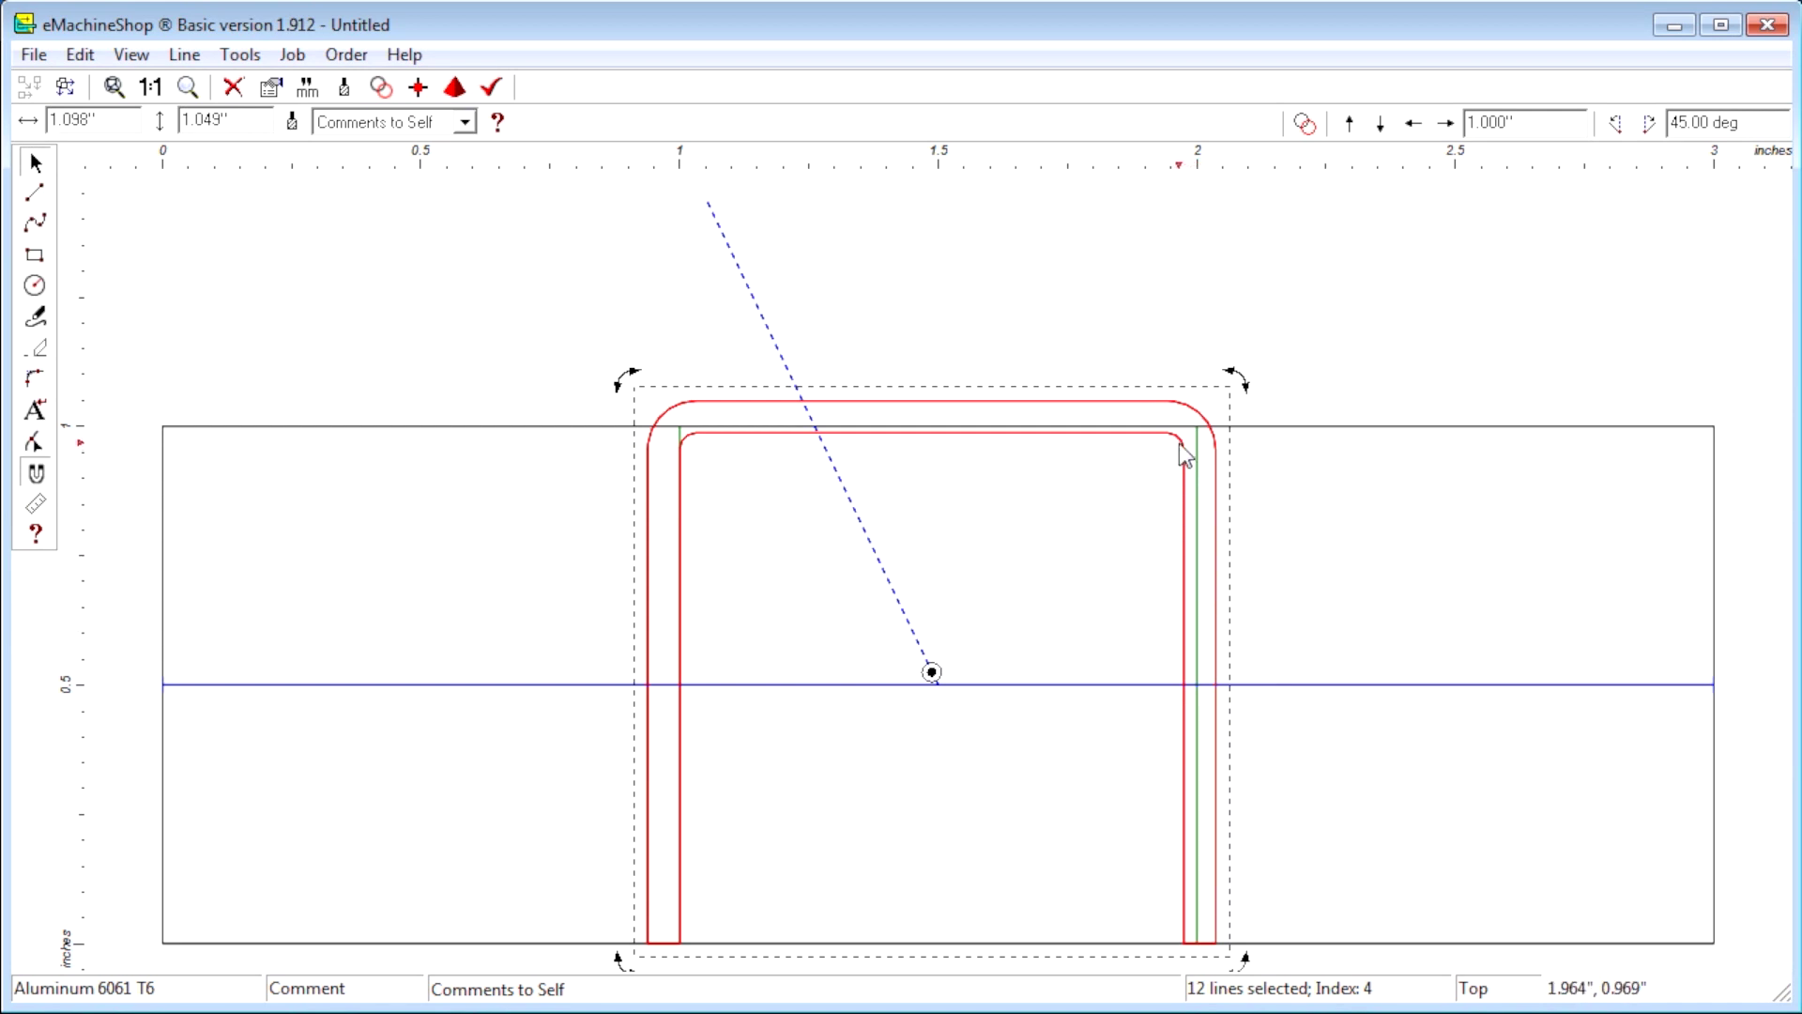
Draw a narrow rectangle from the U's inner right leg to the 2-inch bend line, then delete the U
click(34, 255)
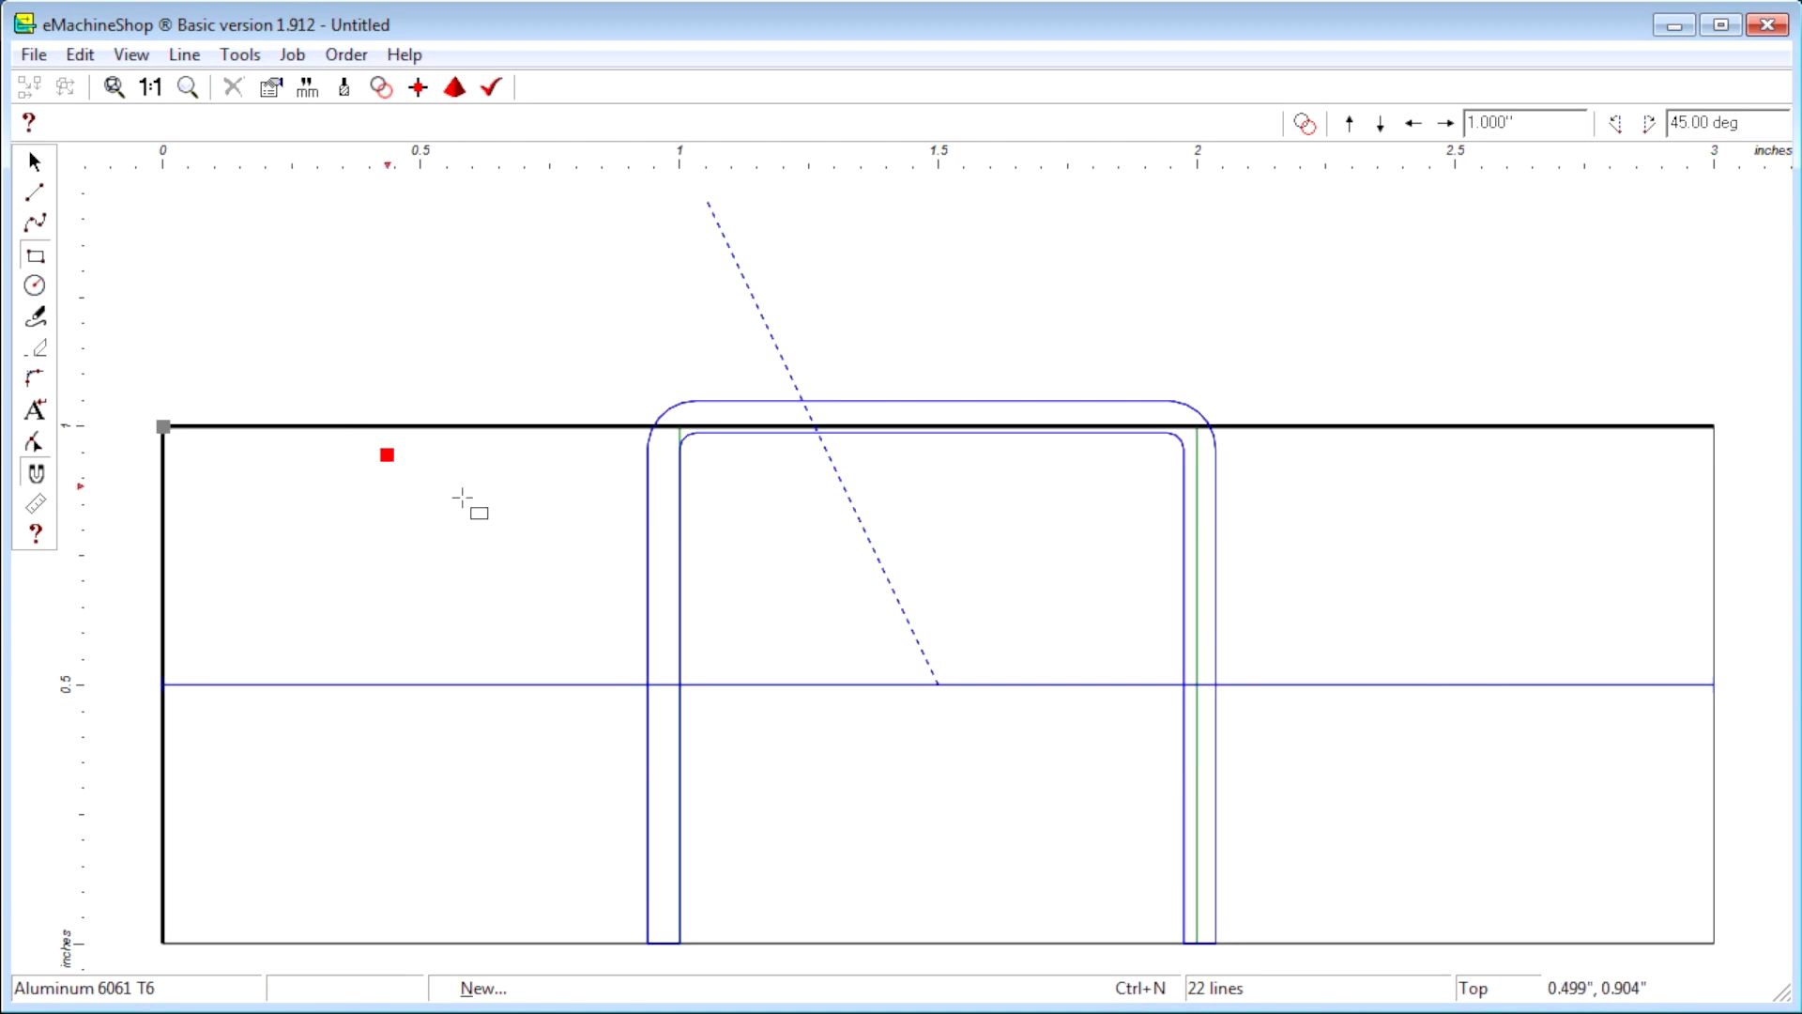
click(1198, 684)
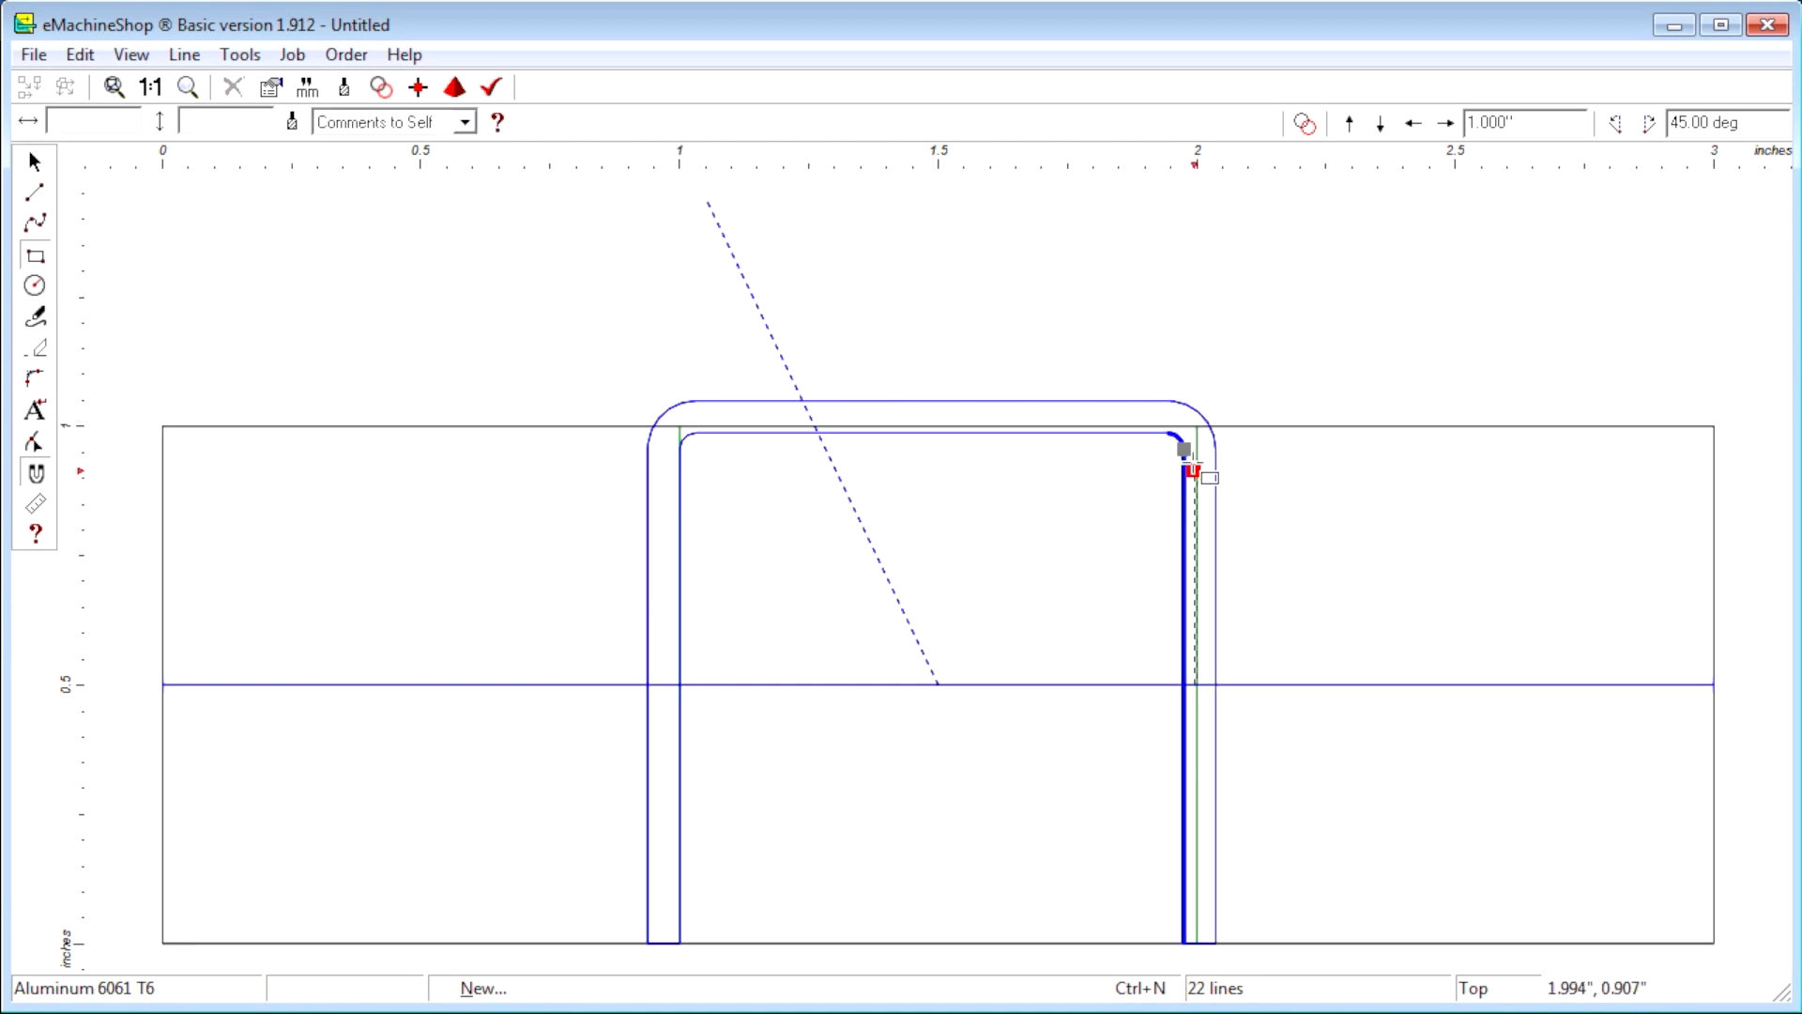
click(1183, 448)
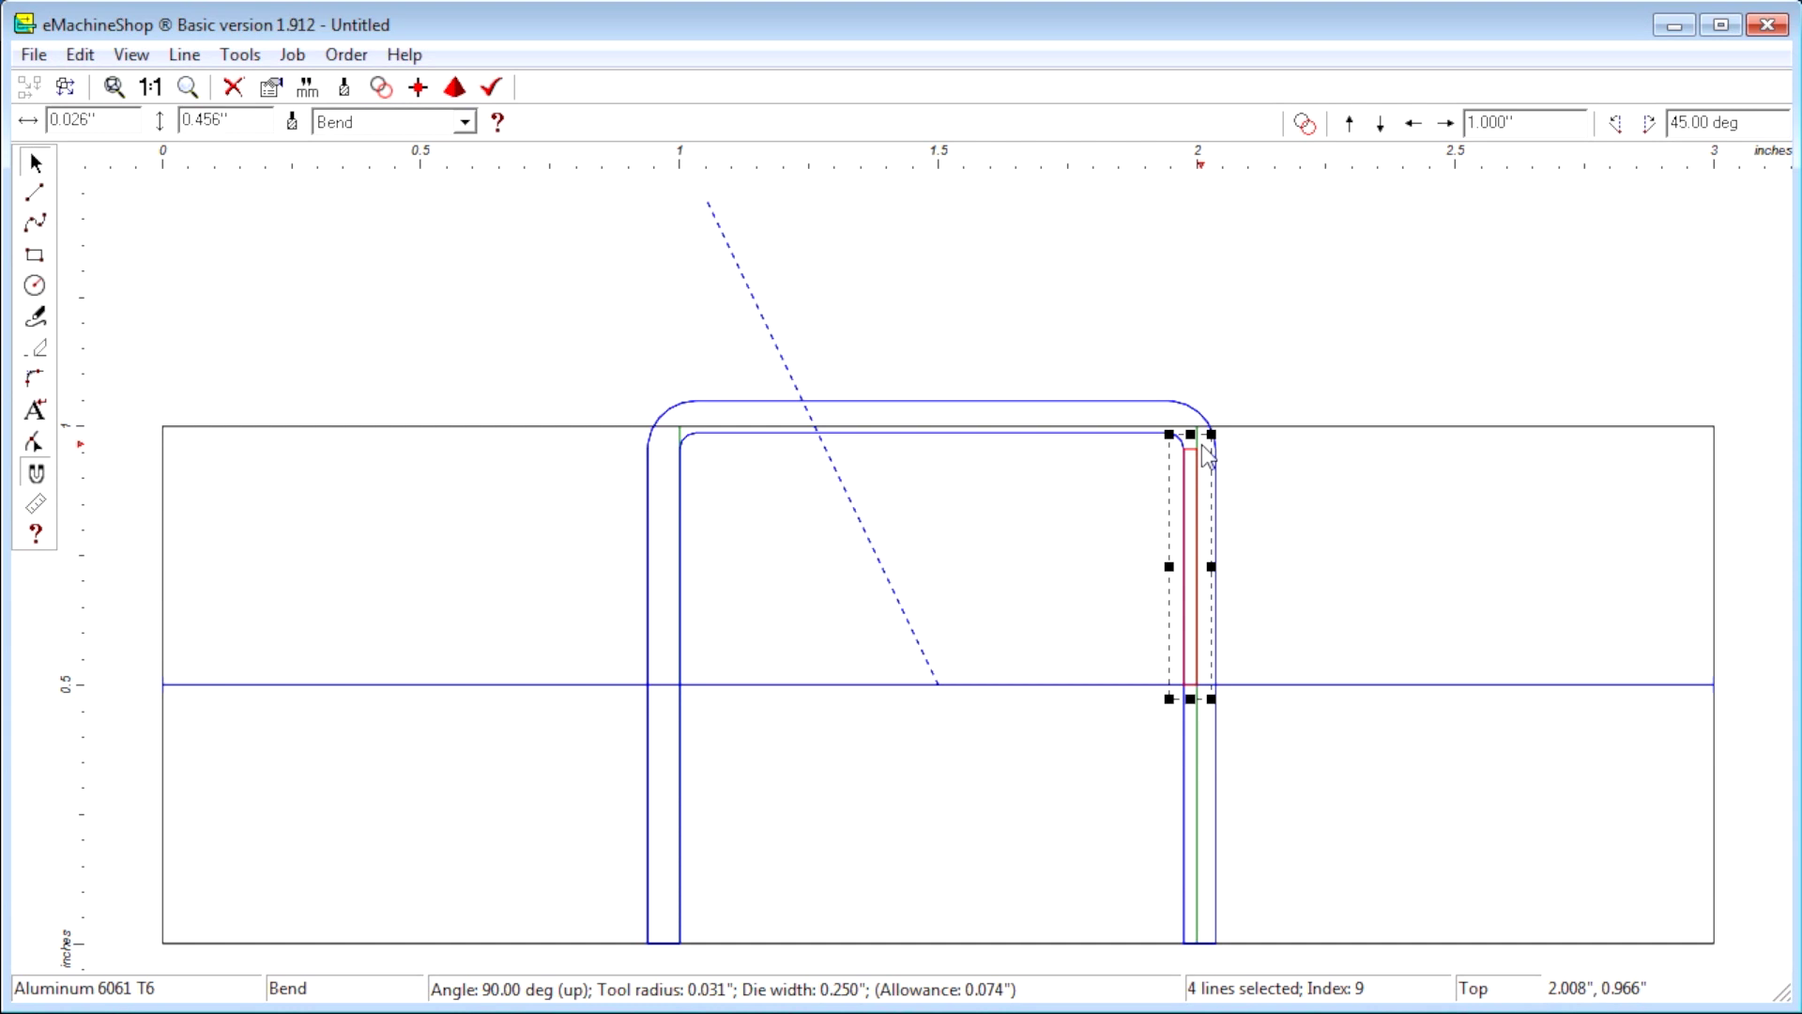
click(1168, 404)
key(Delete)
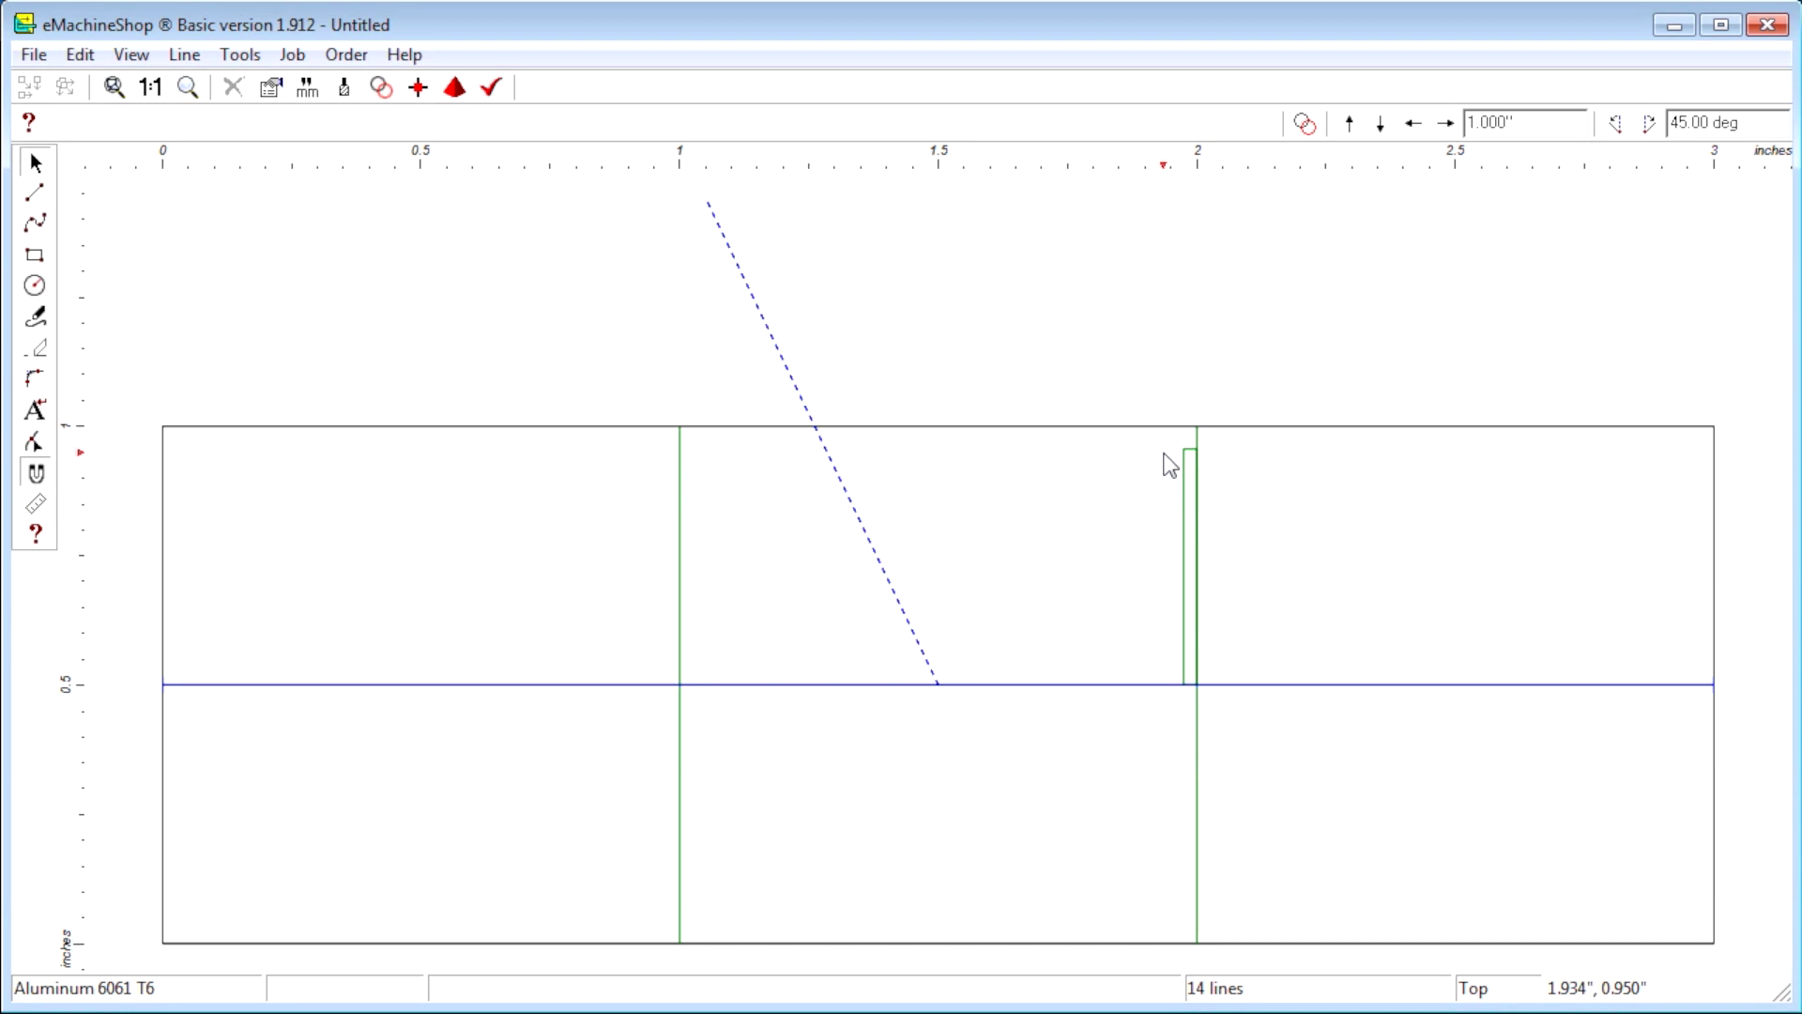
Shift the right bend line about 0.026 inch right using the gap strip, then delete the strip
click(1189, 498)
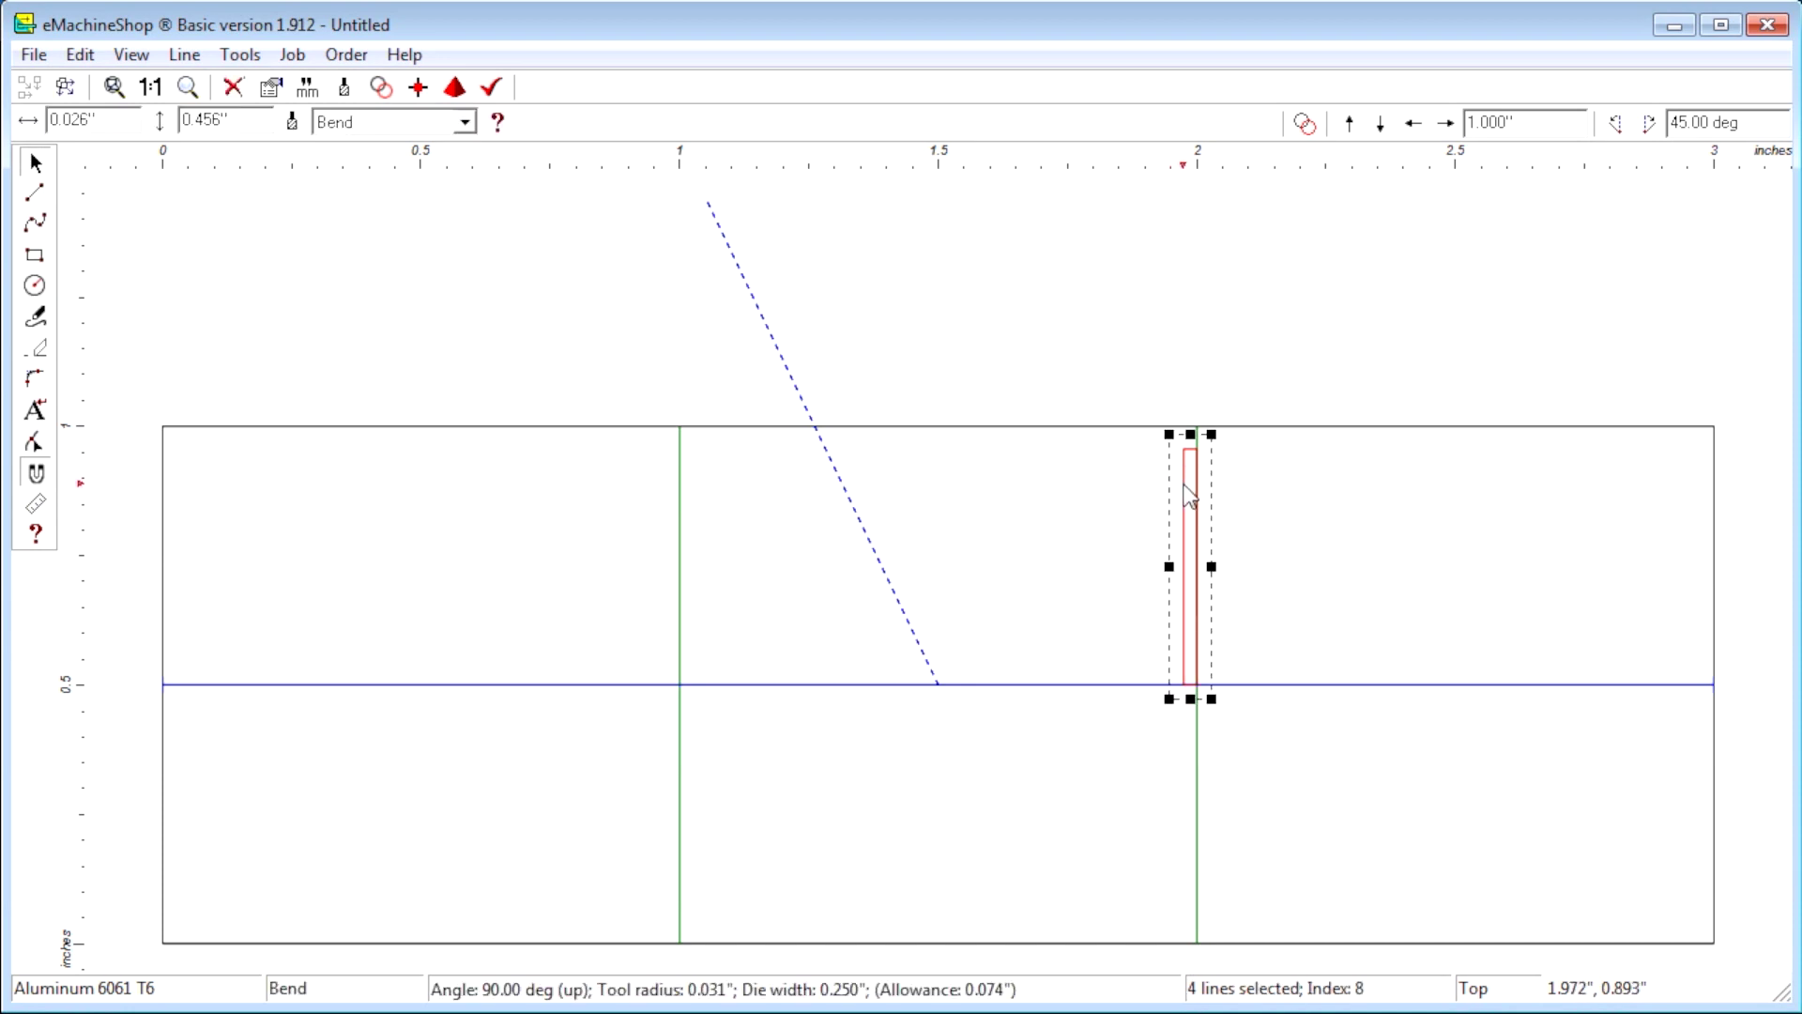
drag(1184, 483, 1202, 494)
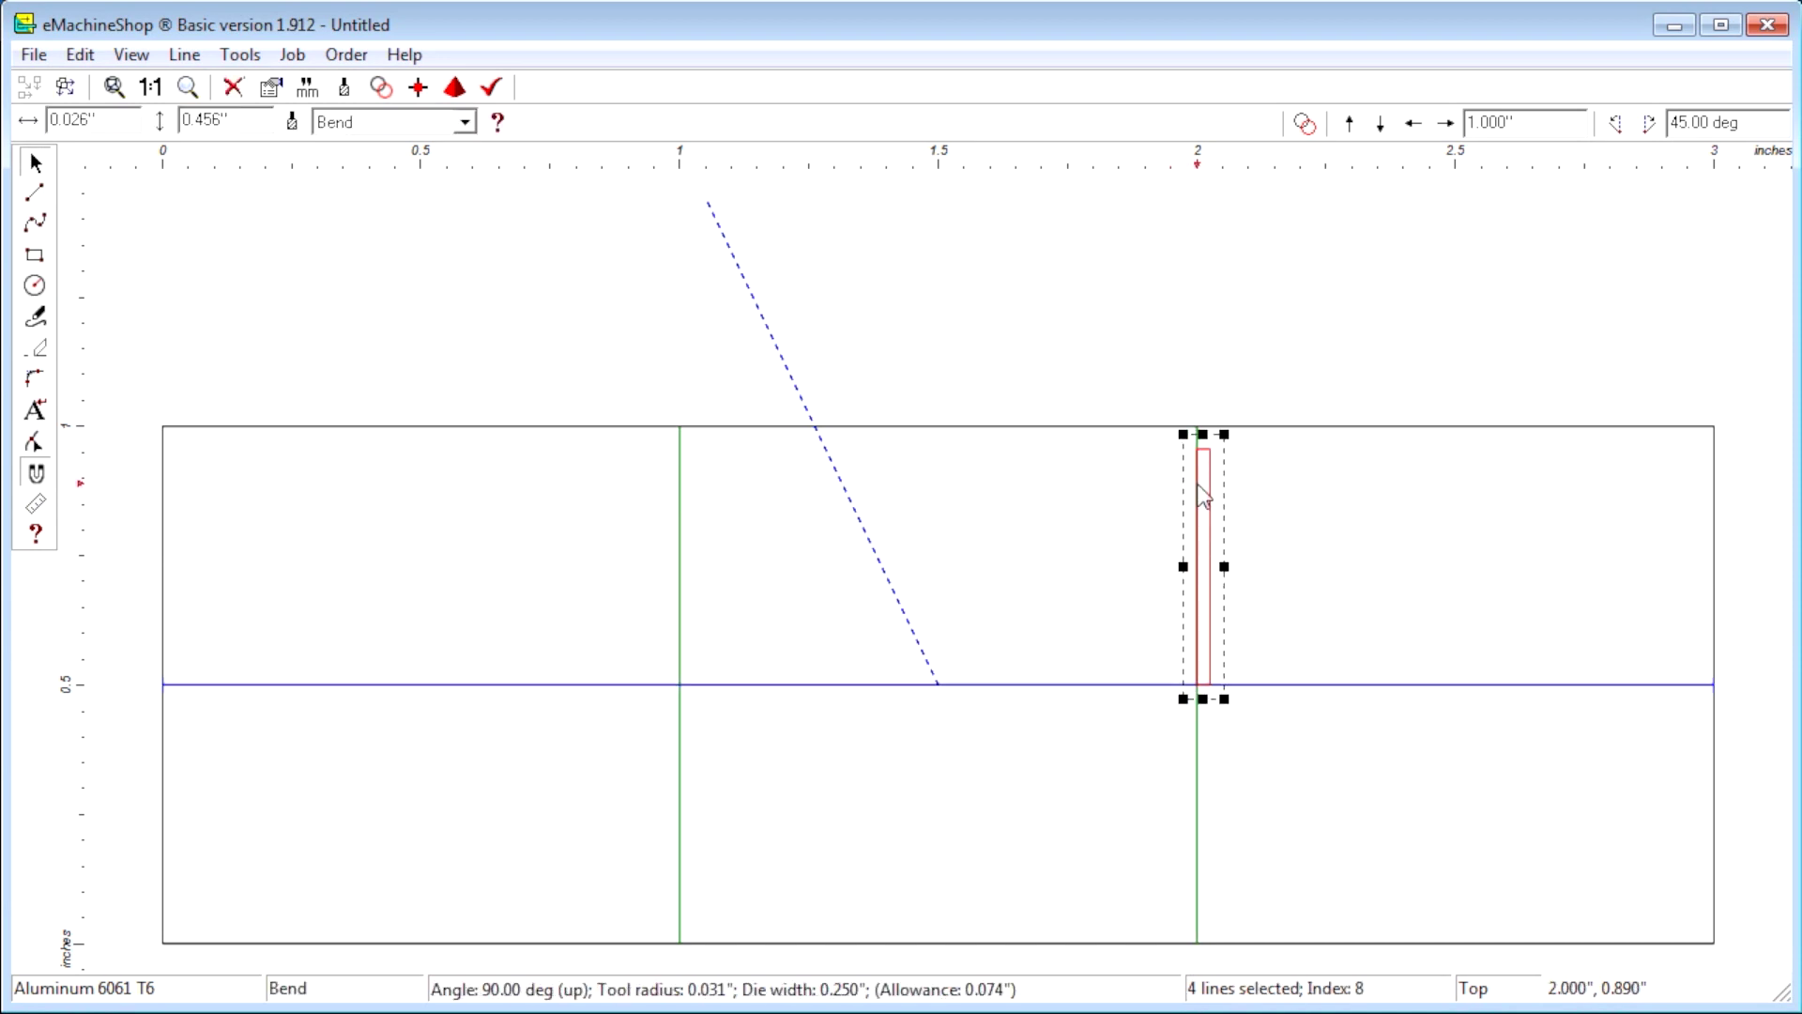
click(1203, 740)
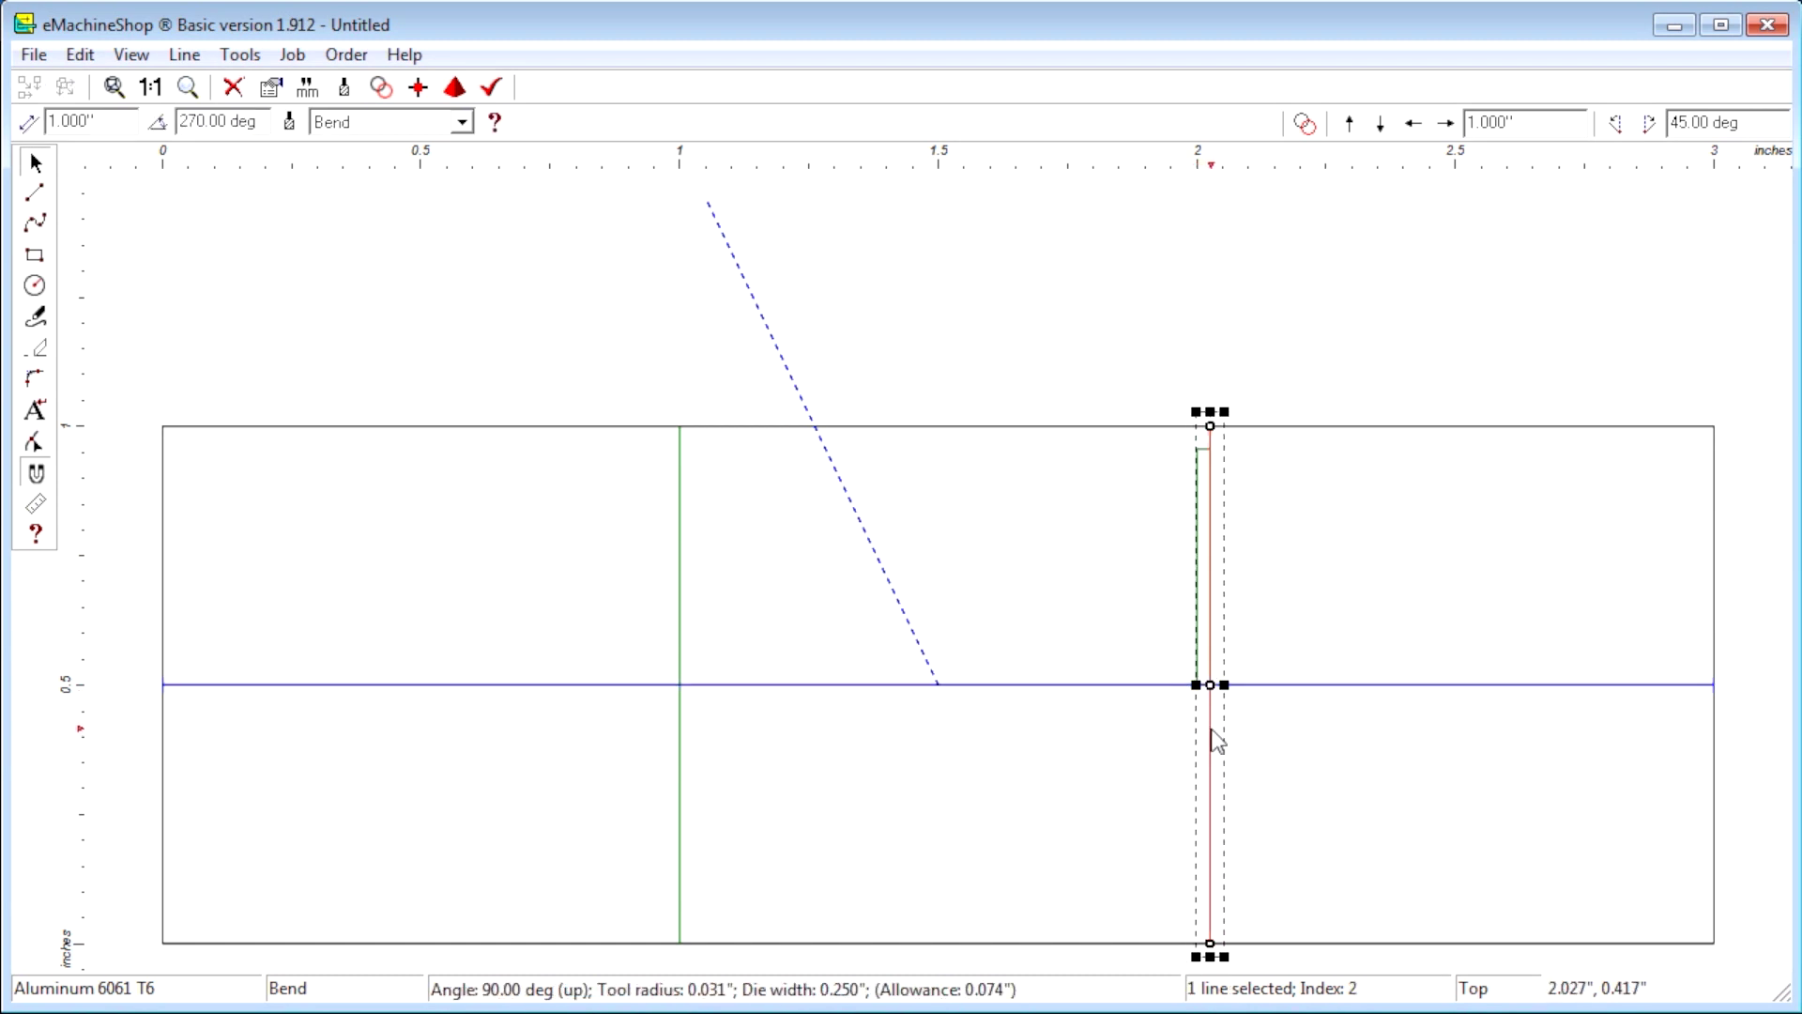
click(1171, 734)
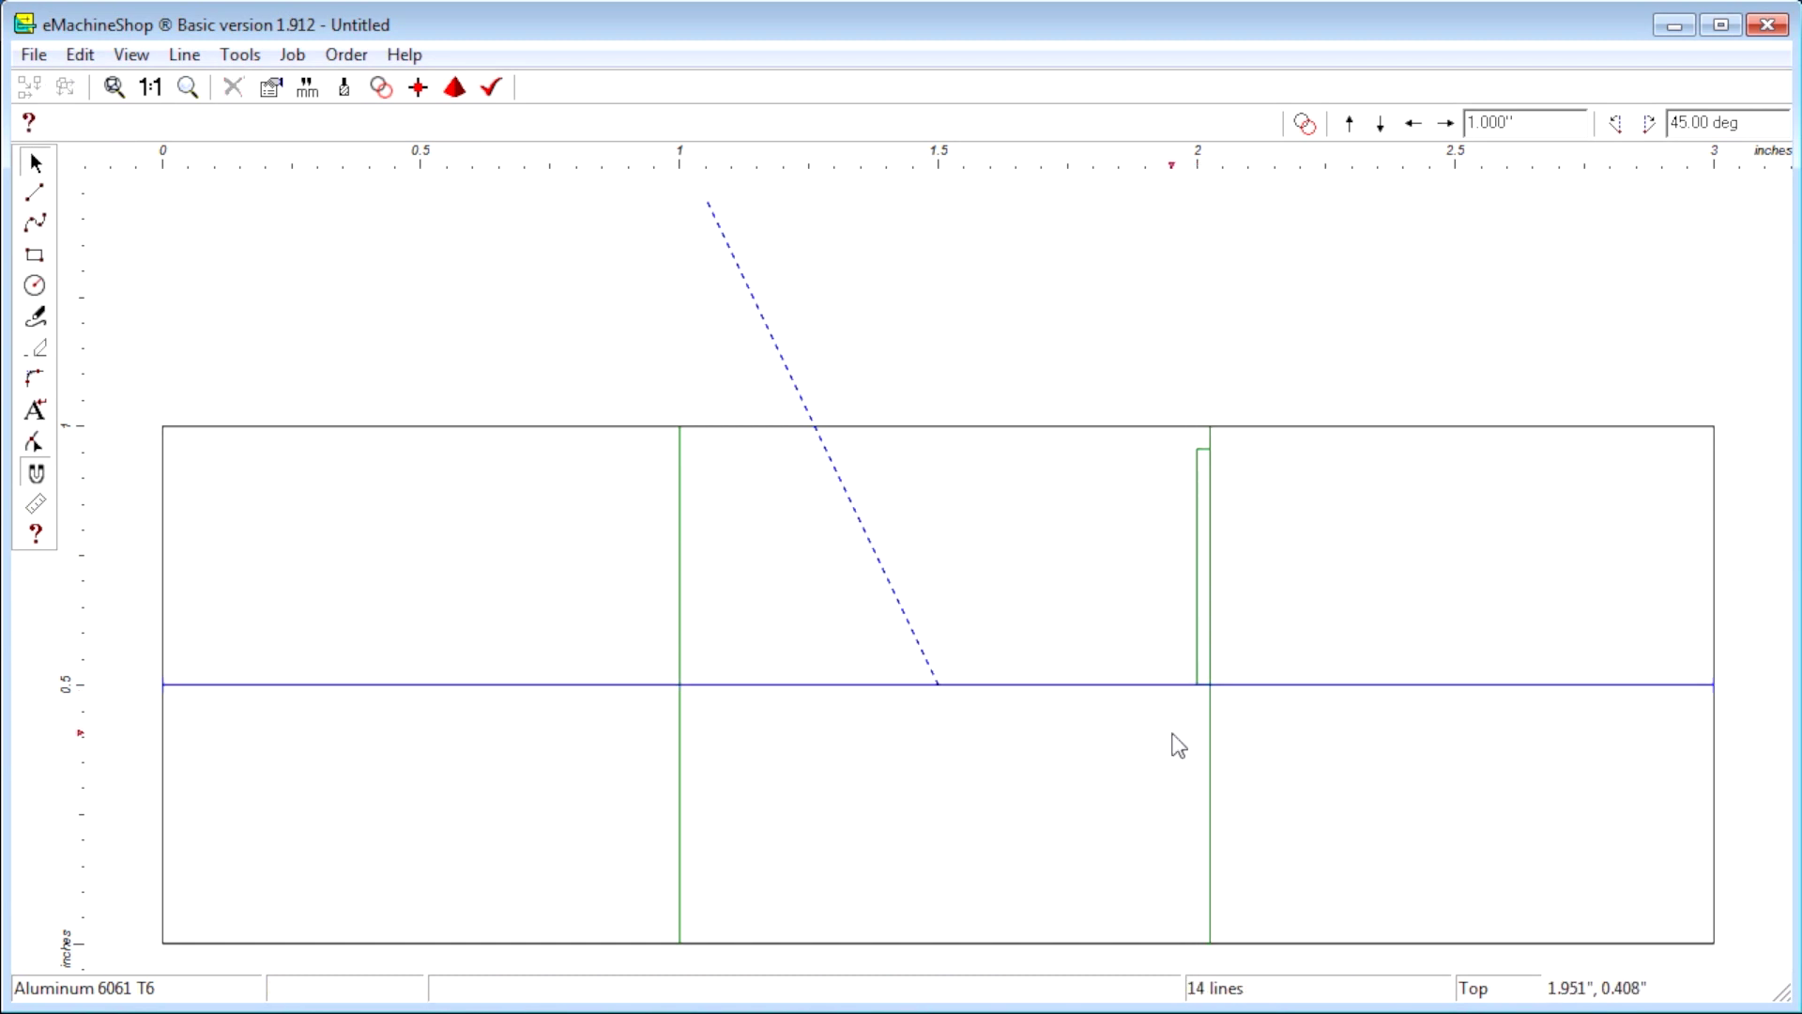
click(1196, 649)
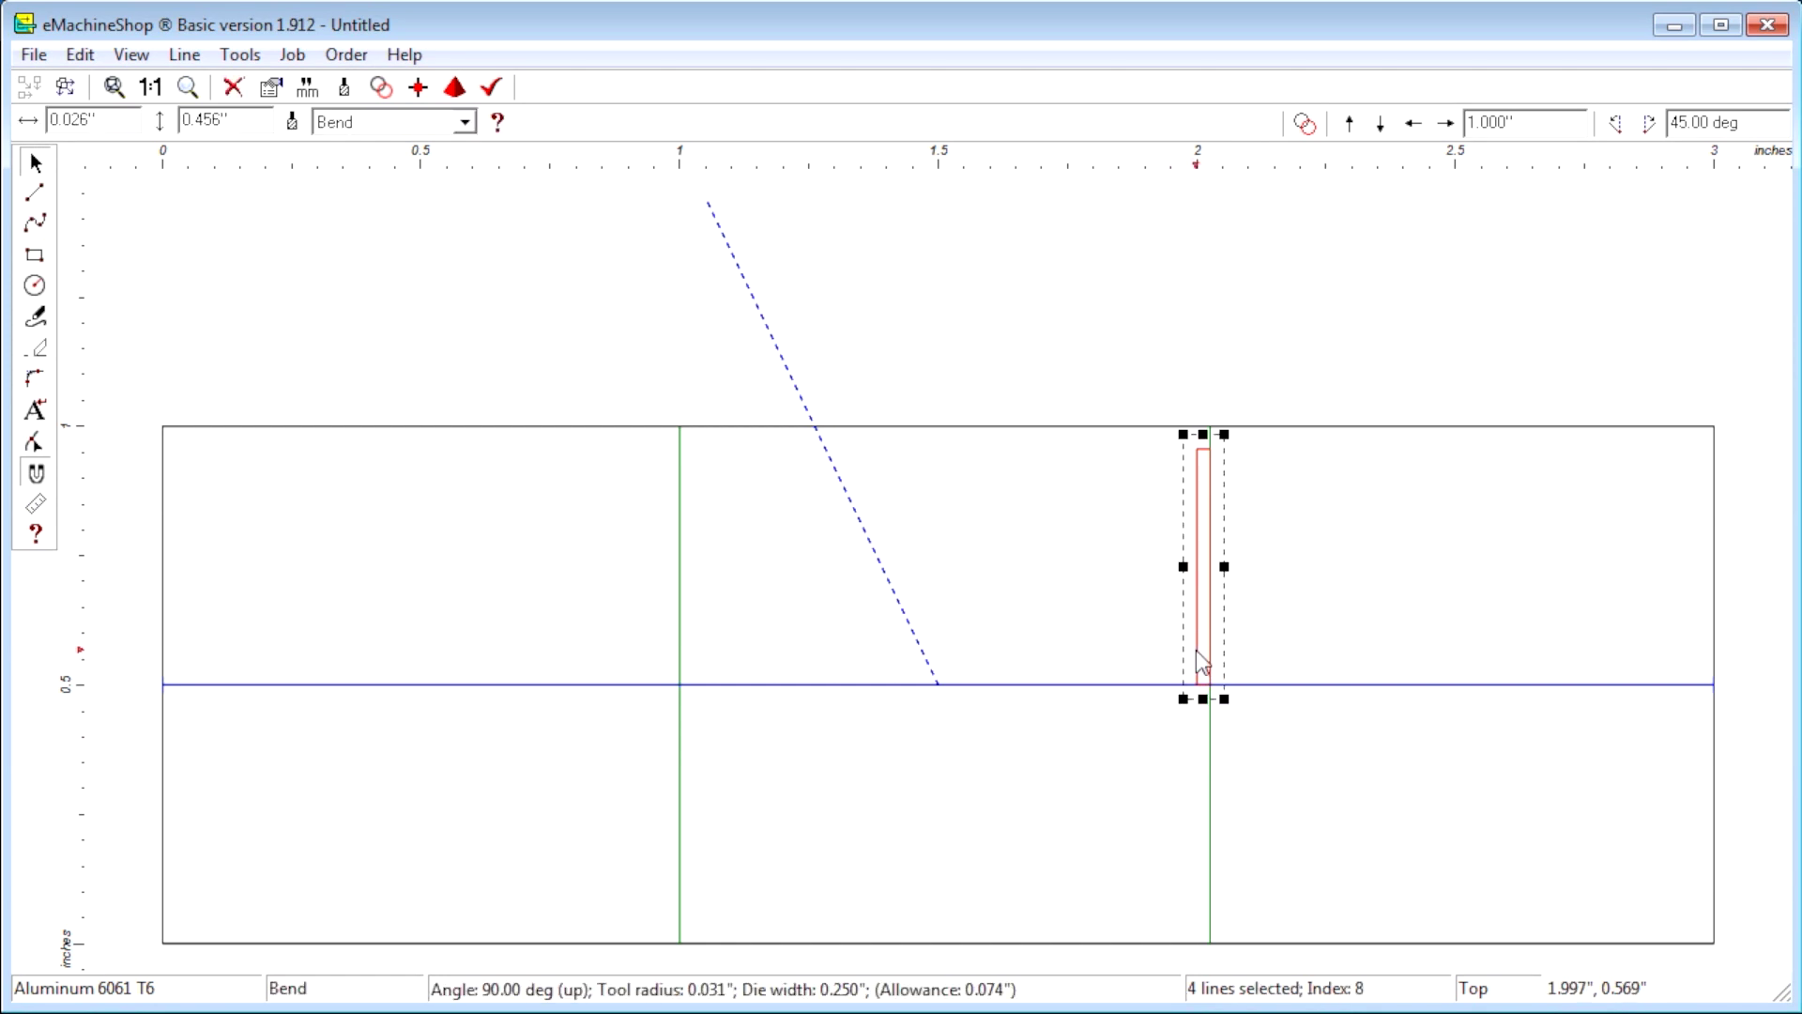
key(Delete)
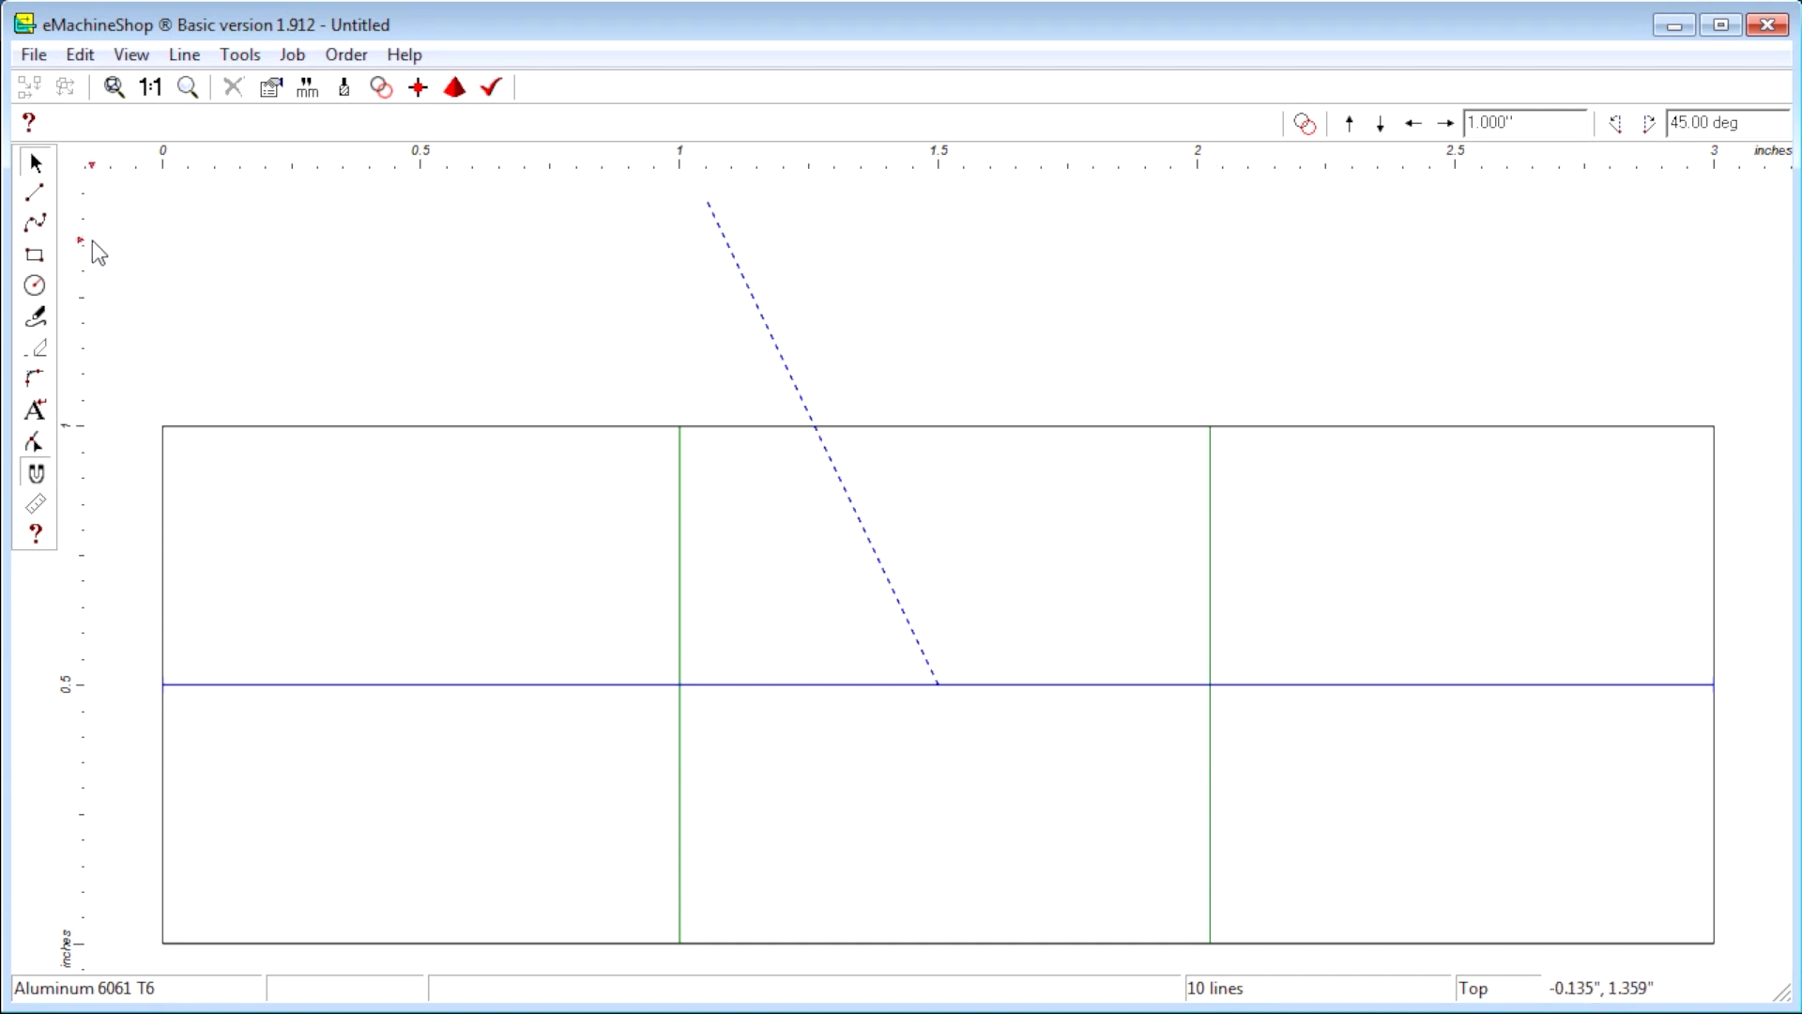
Draw a diagonal between the bend-line ends and drag both bend lines so it crosses the blank's centre
click(31, 195)
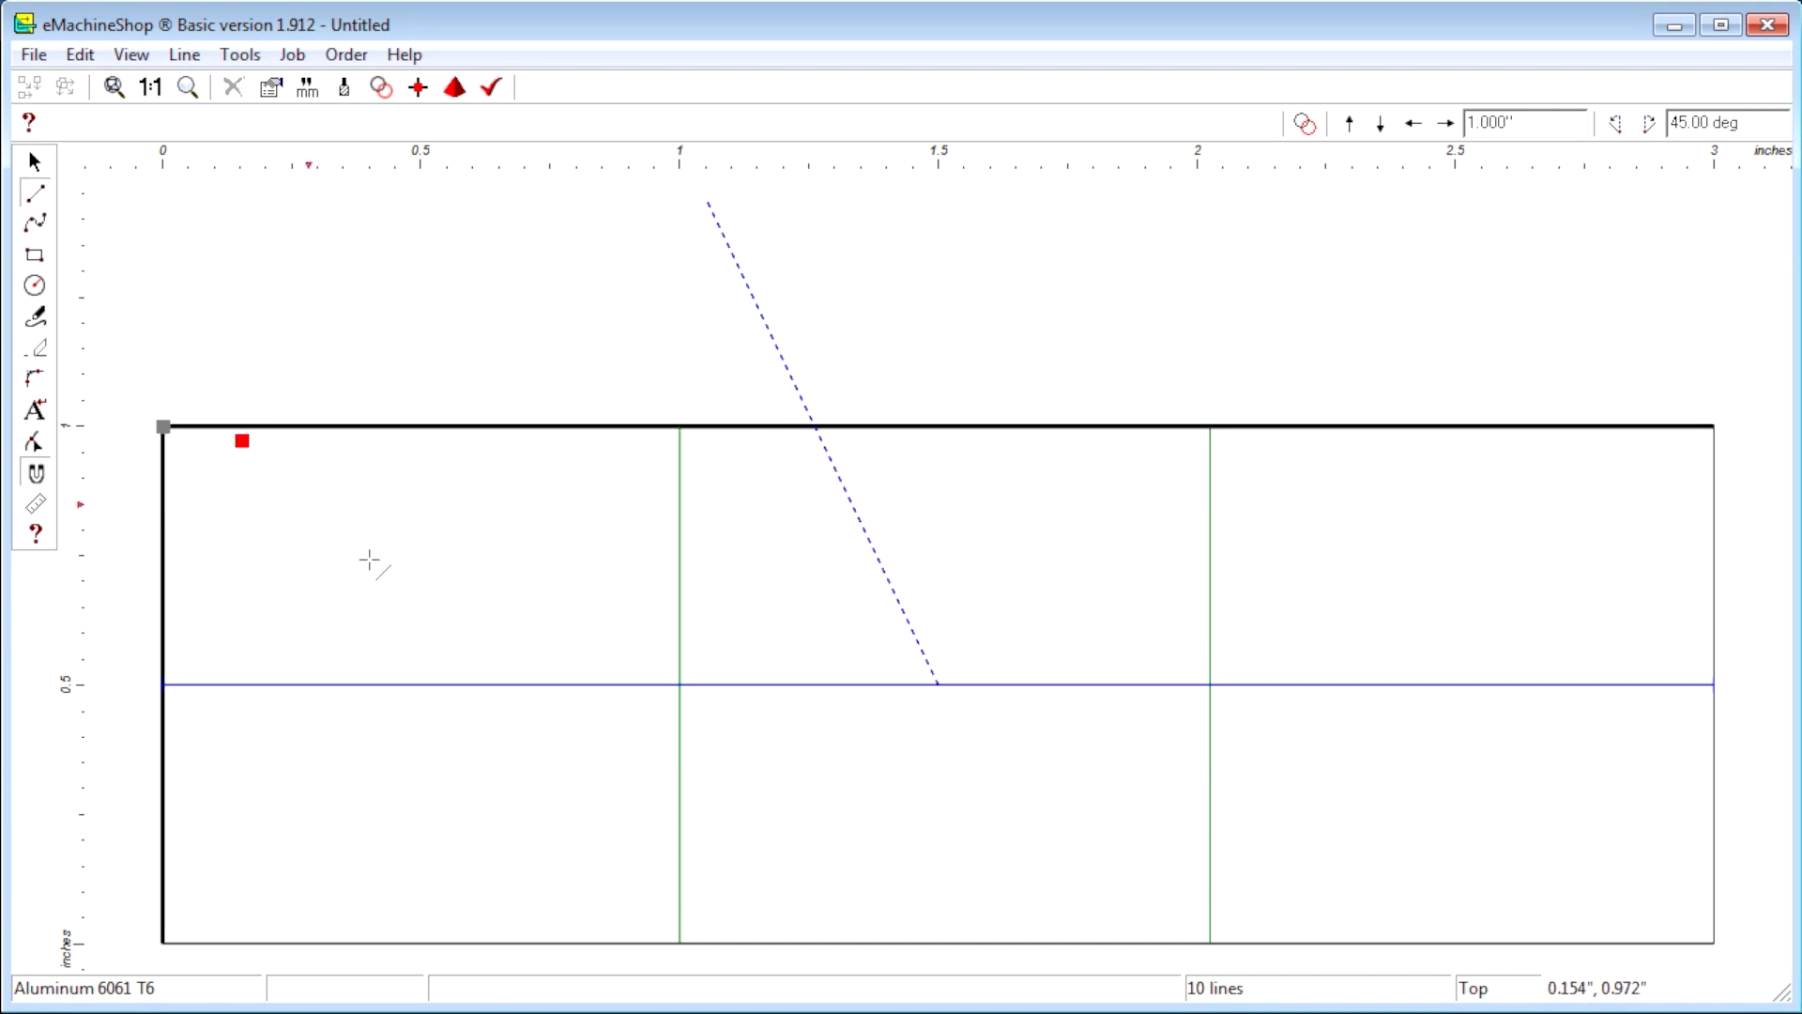
click(679, 941)
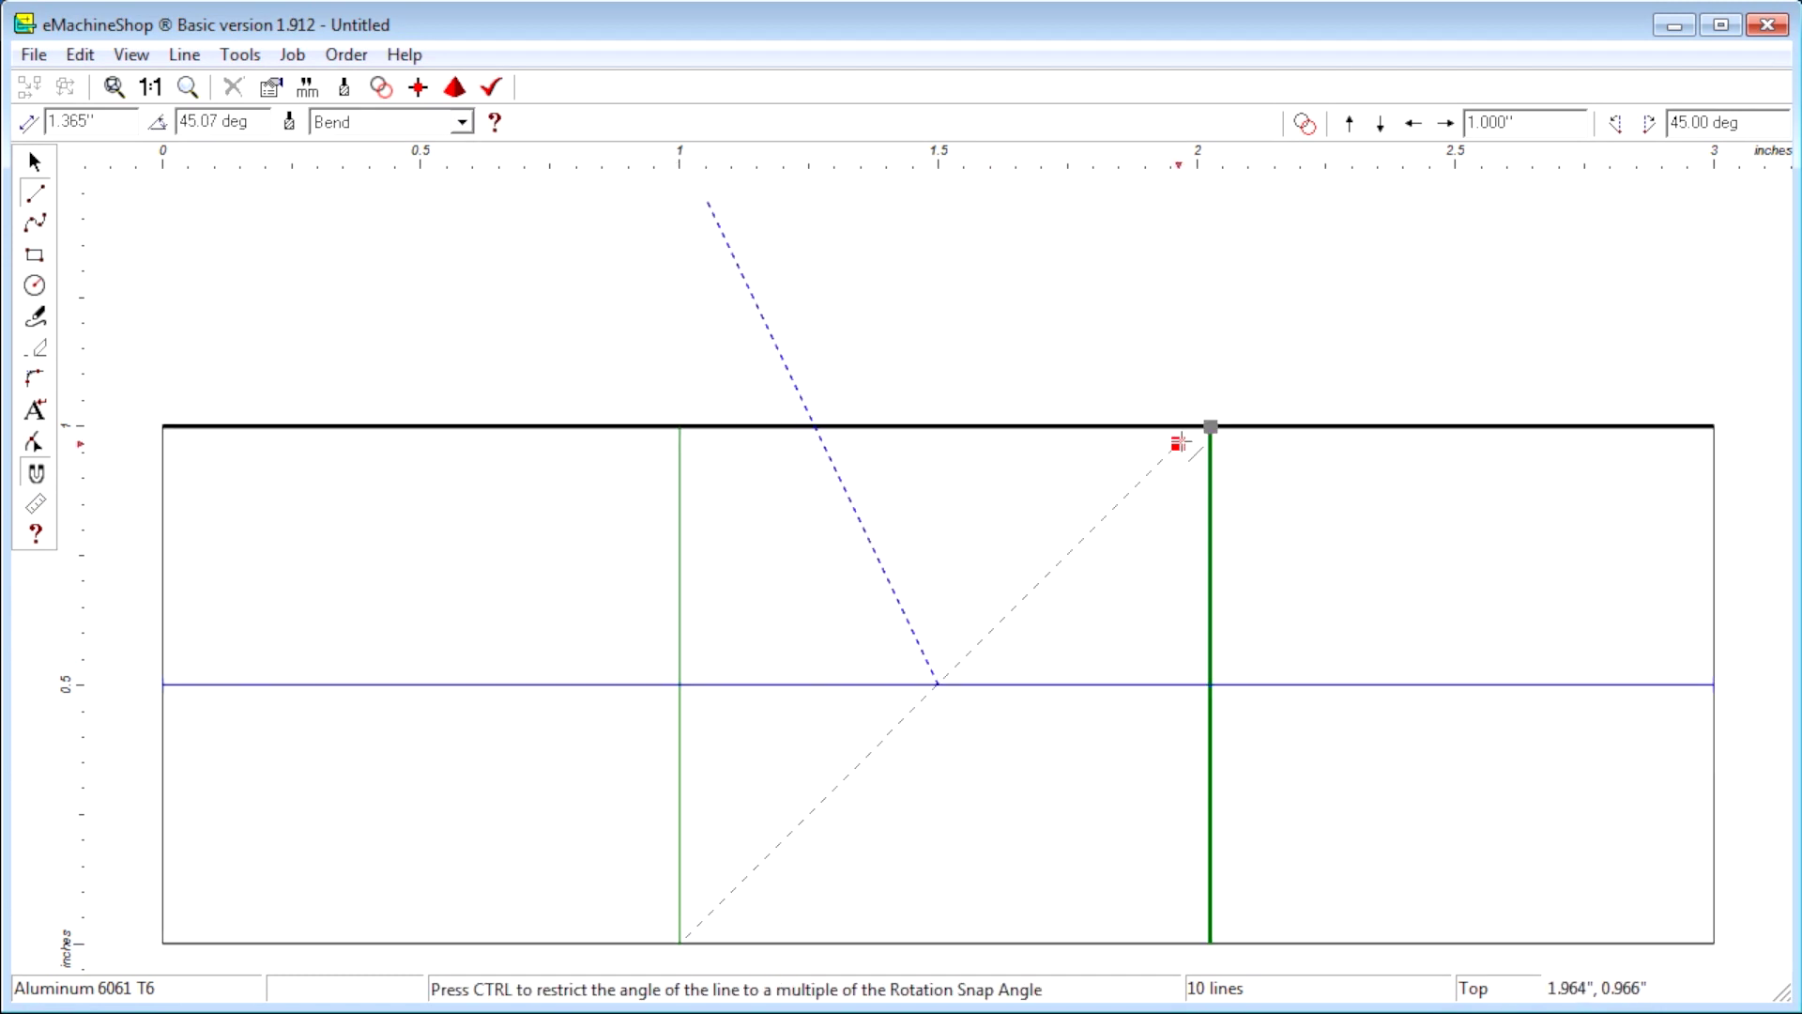
click(1210, 426)
shift+click(680, 602)
shift+click(1209, 608)
drag(987, 650, 981, 668)
Deselect the bend lines and delete the diagonal guide line
click(979, 670)
click(985, 672)
click(977, 656)
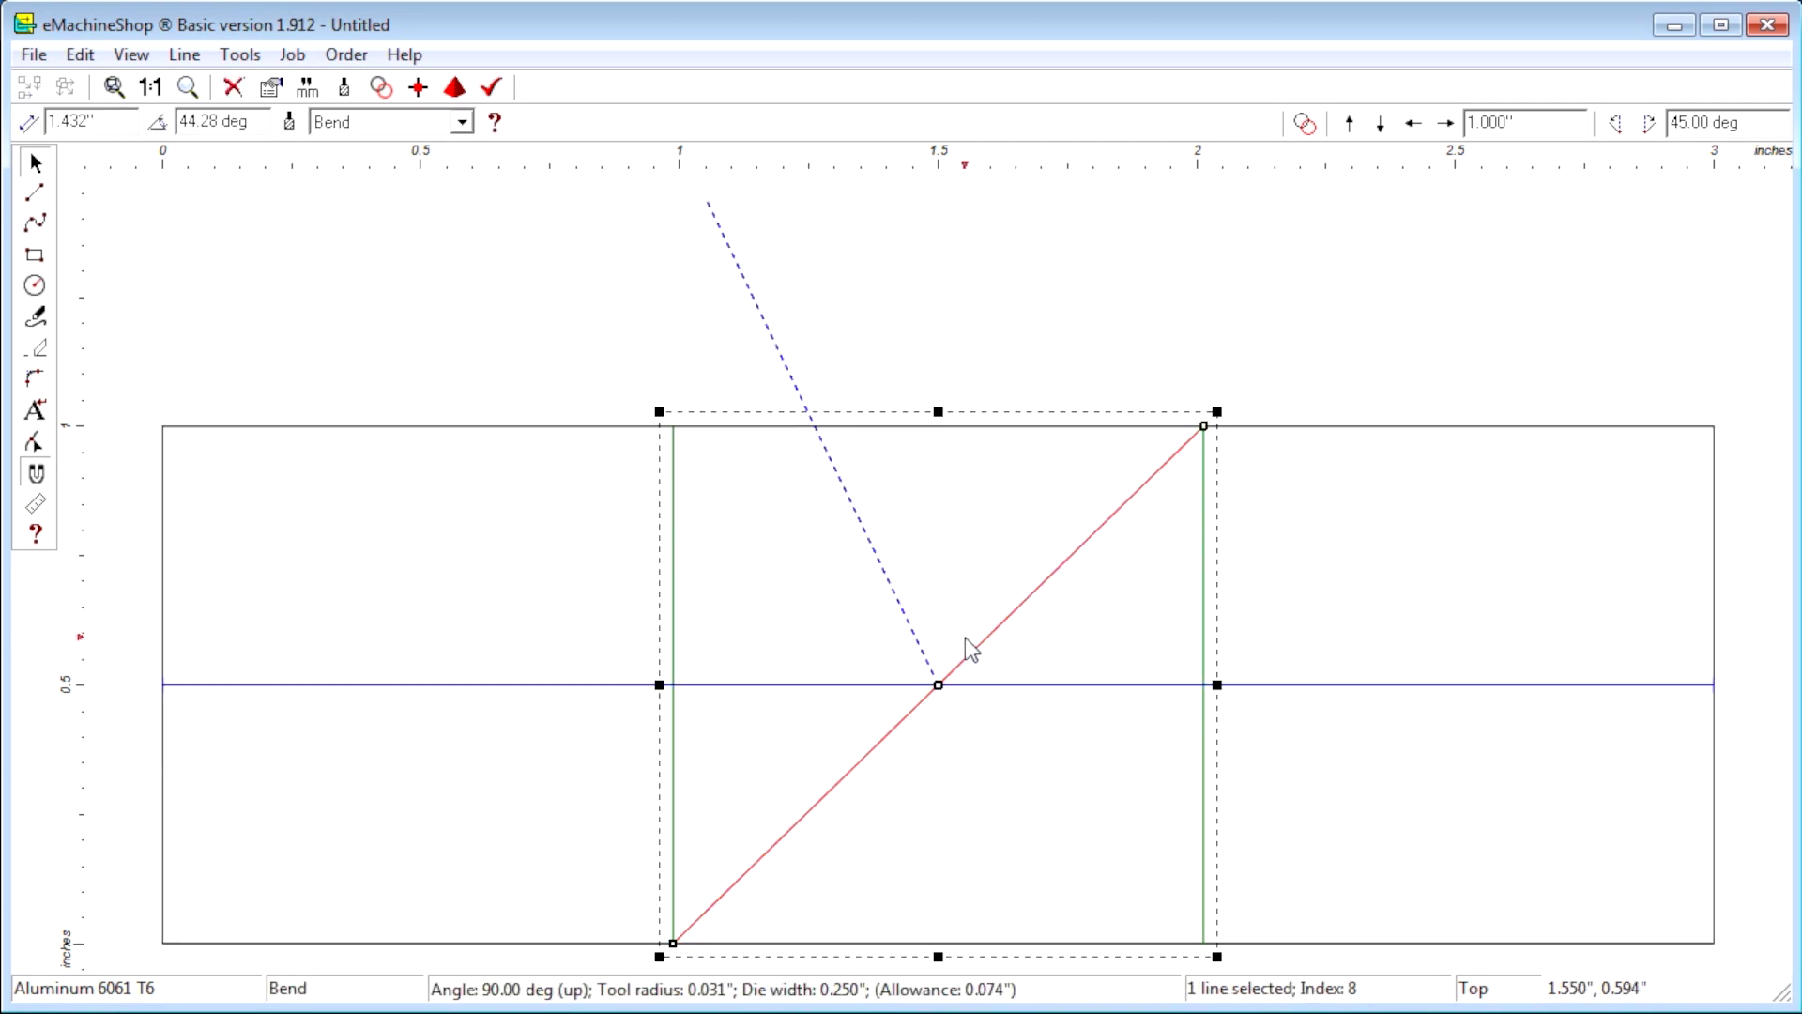
key(Delete)
click(292, 55)
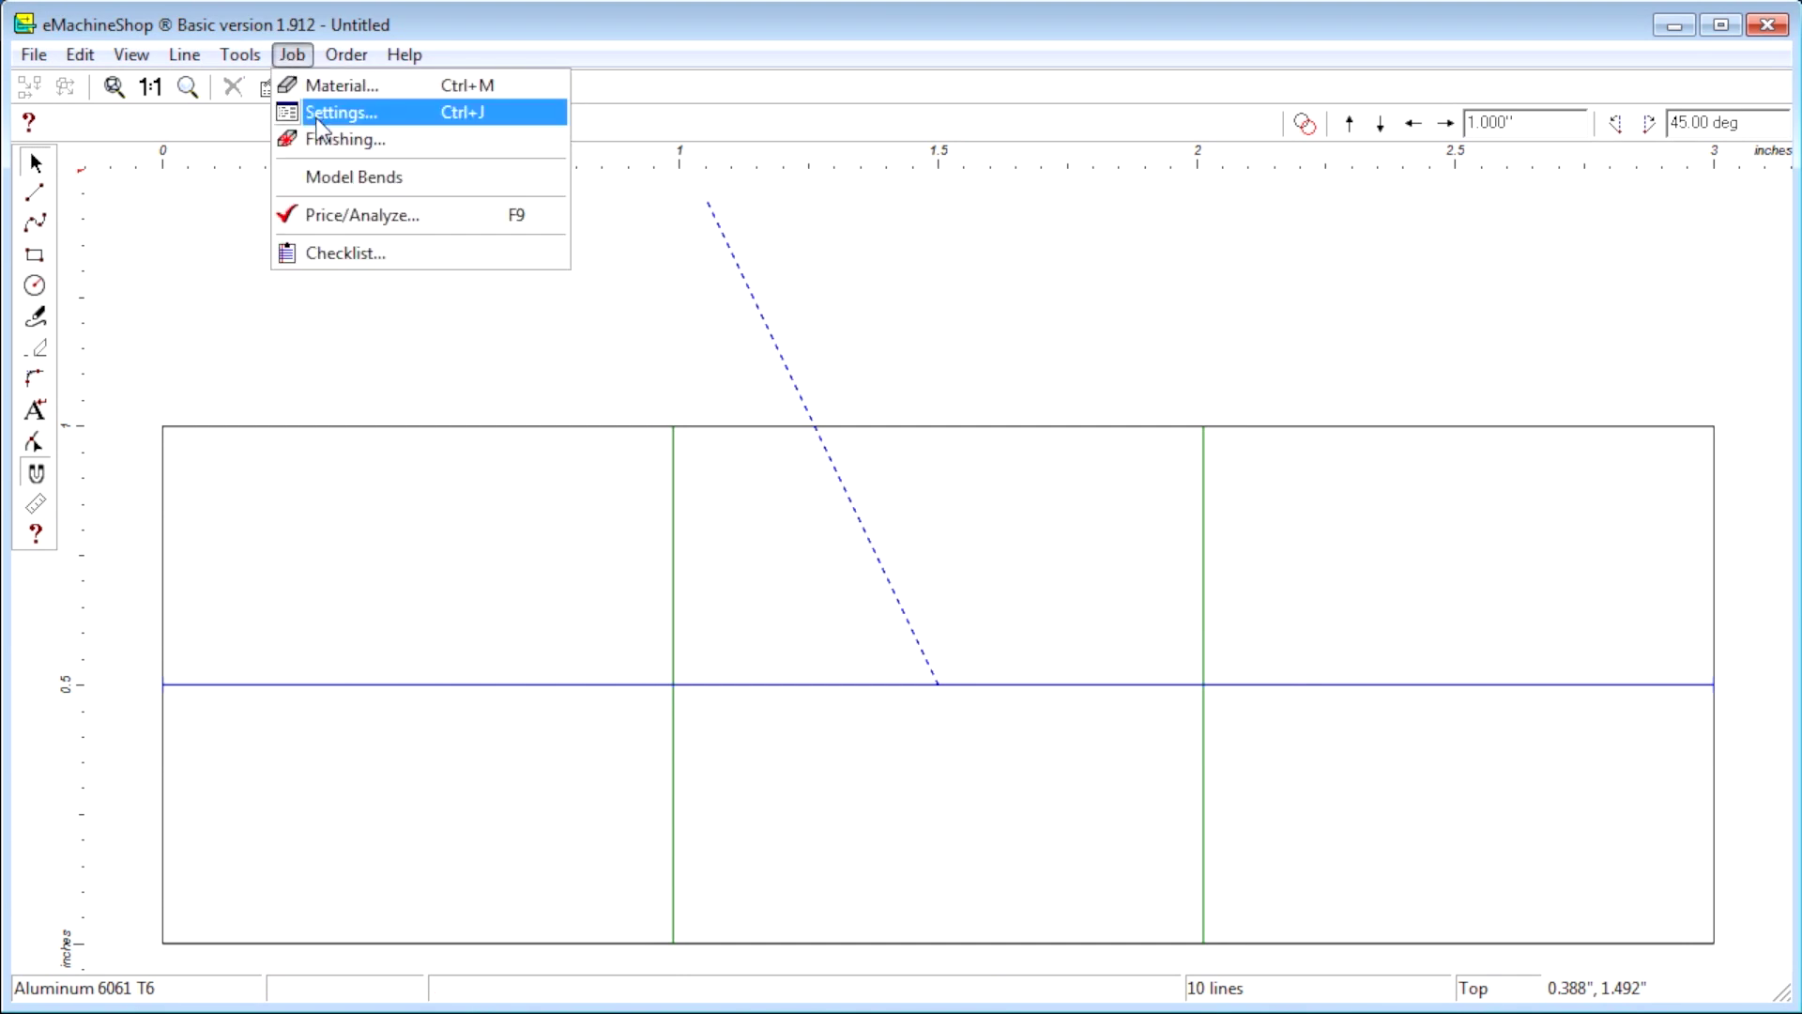
Remodel the bends and measure 1 inch between the legs' inner corners
click(352, 184)
click(830, 571)
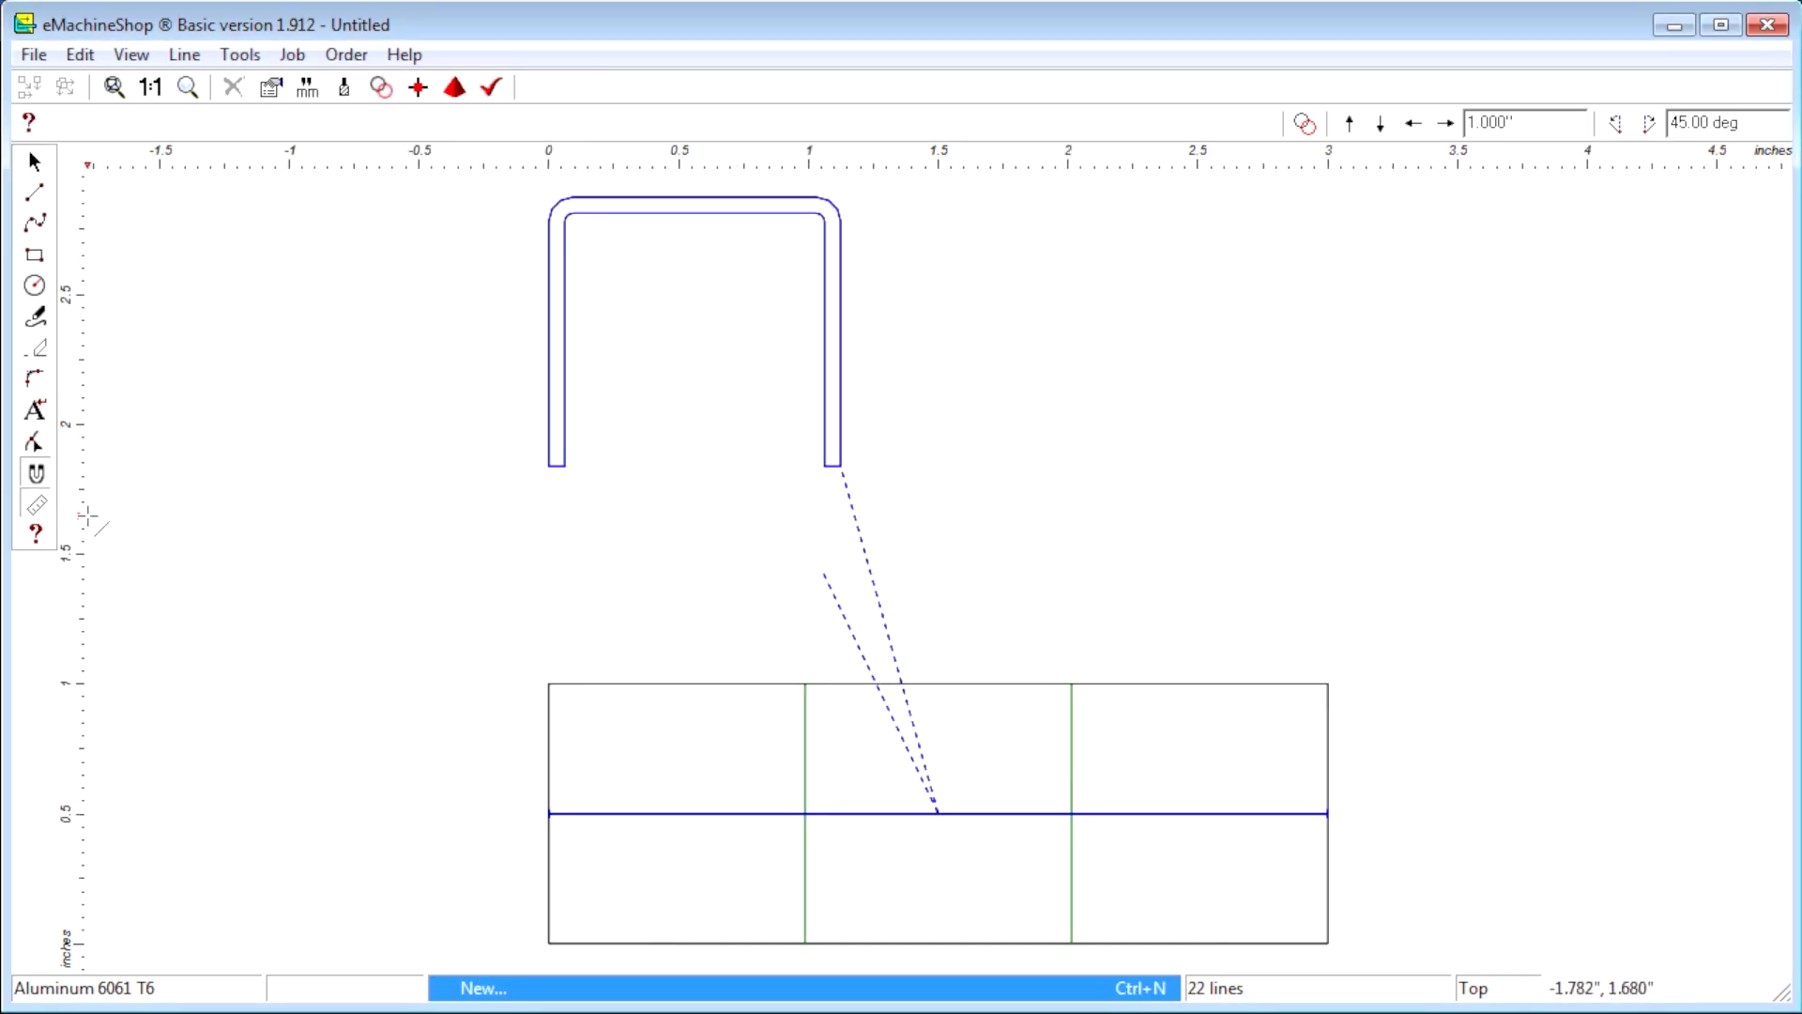
click(566, 465)
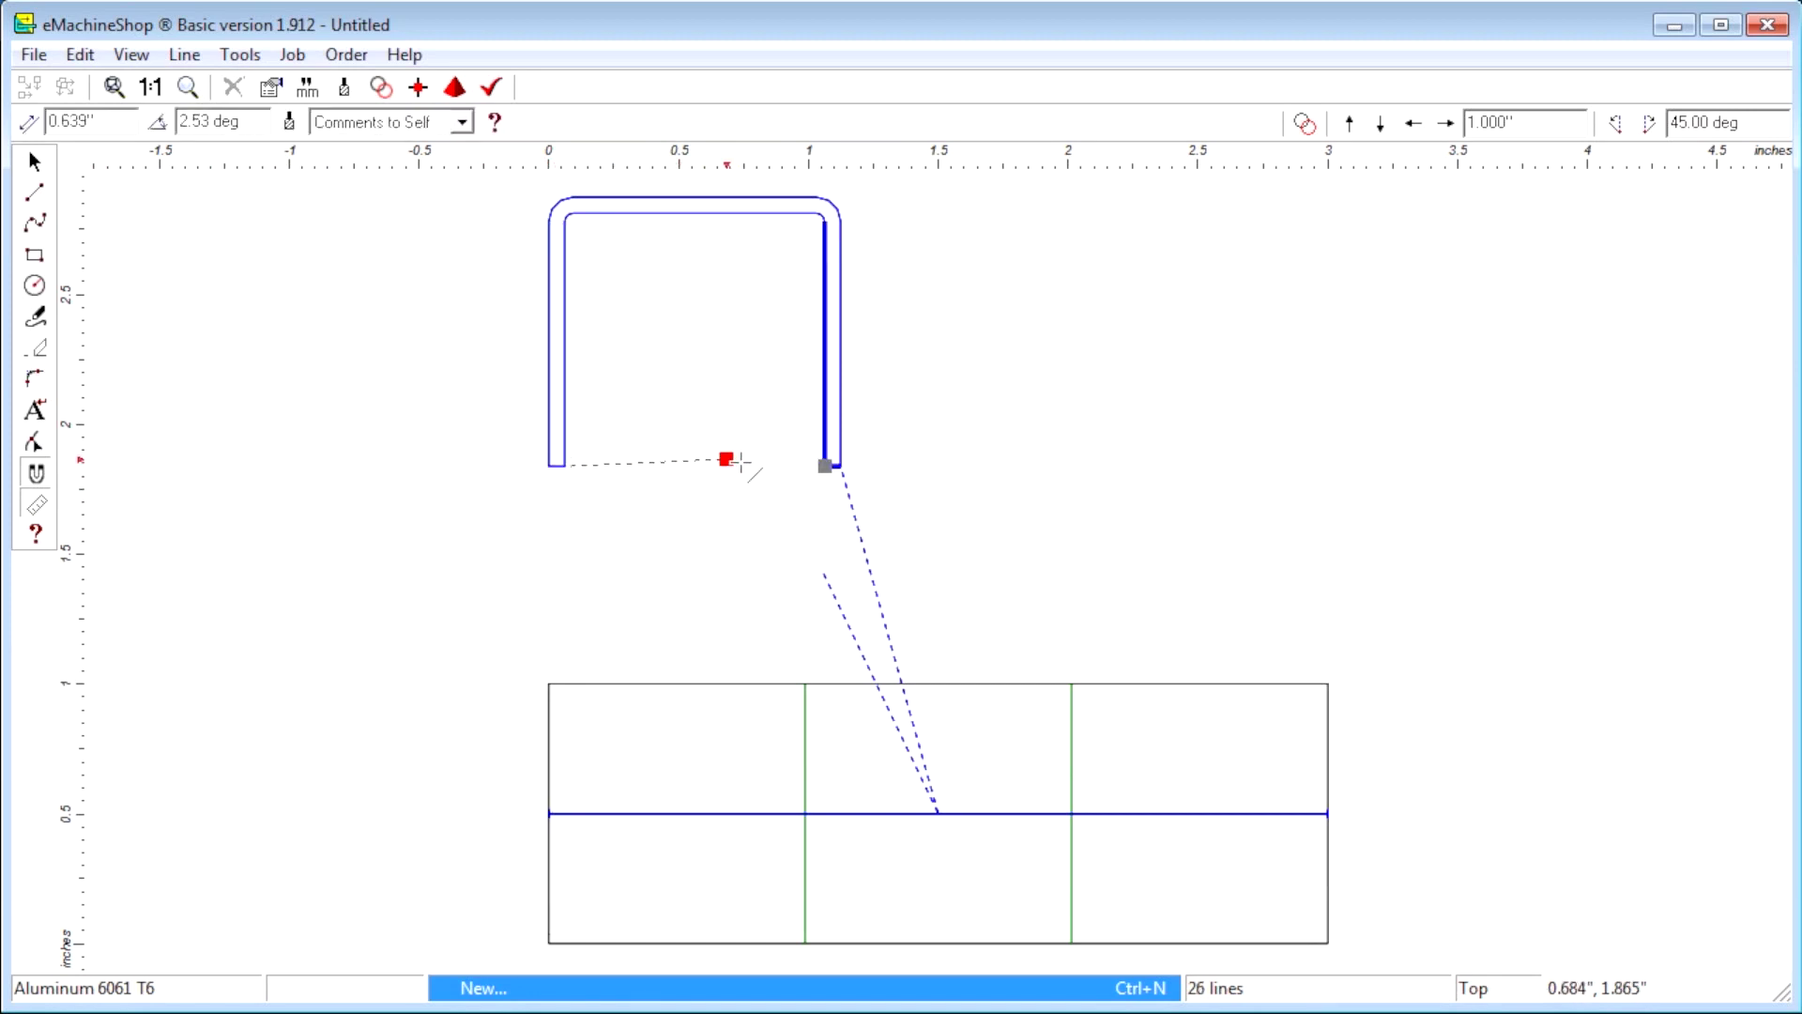
click(825, 465)
scroll(704, 488, up, 1)
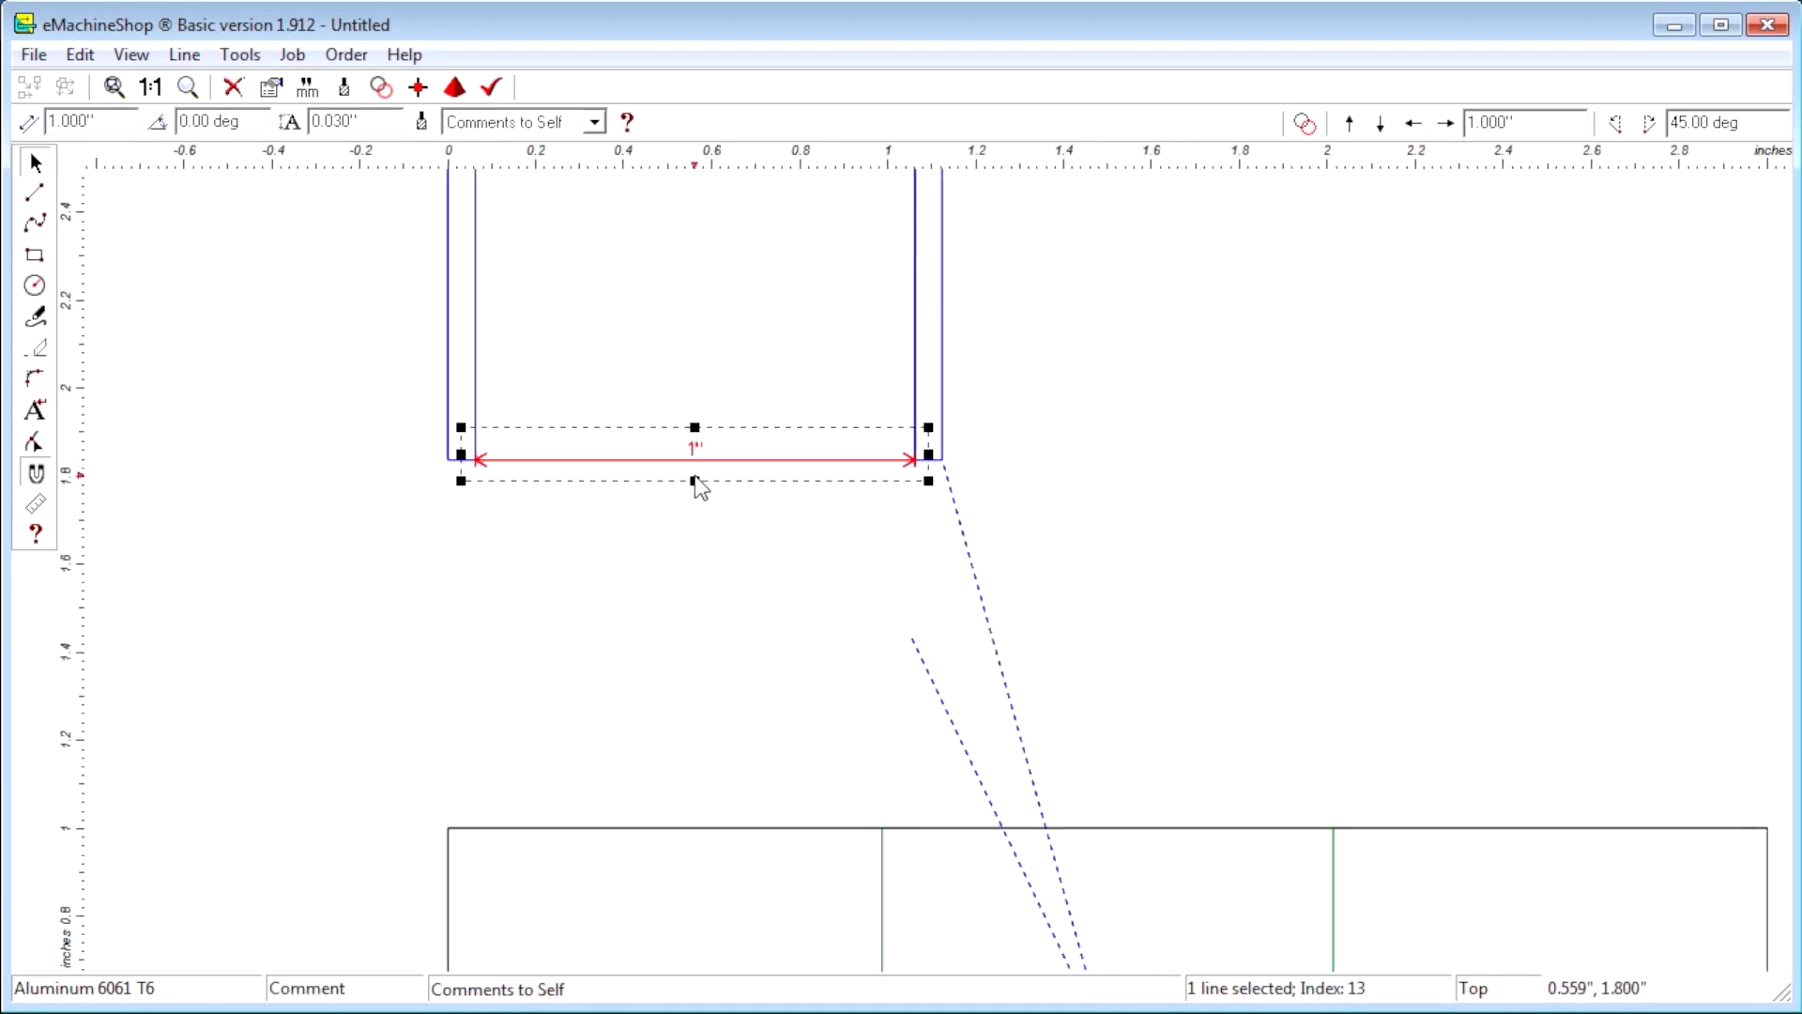
scroll(695, 483, up, 1)
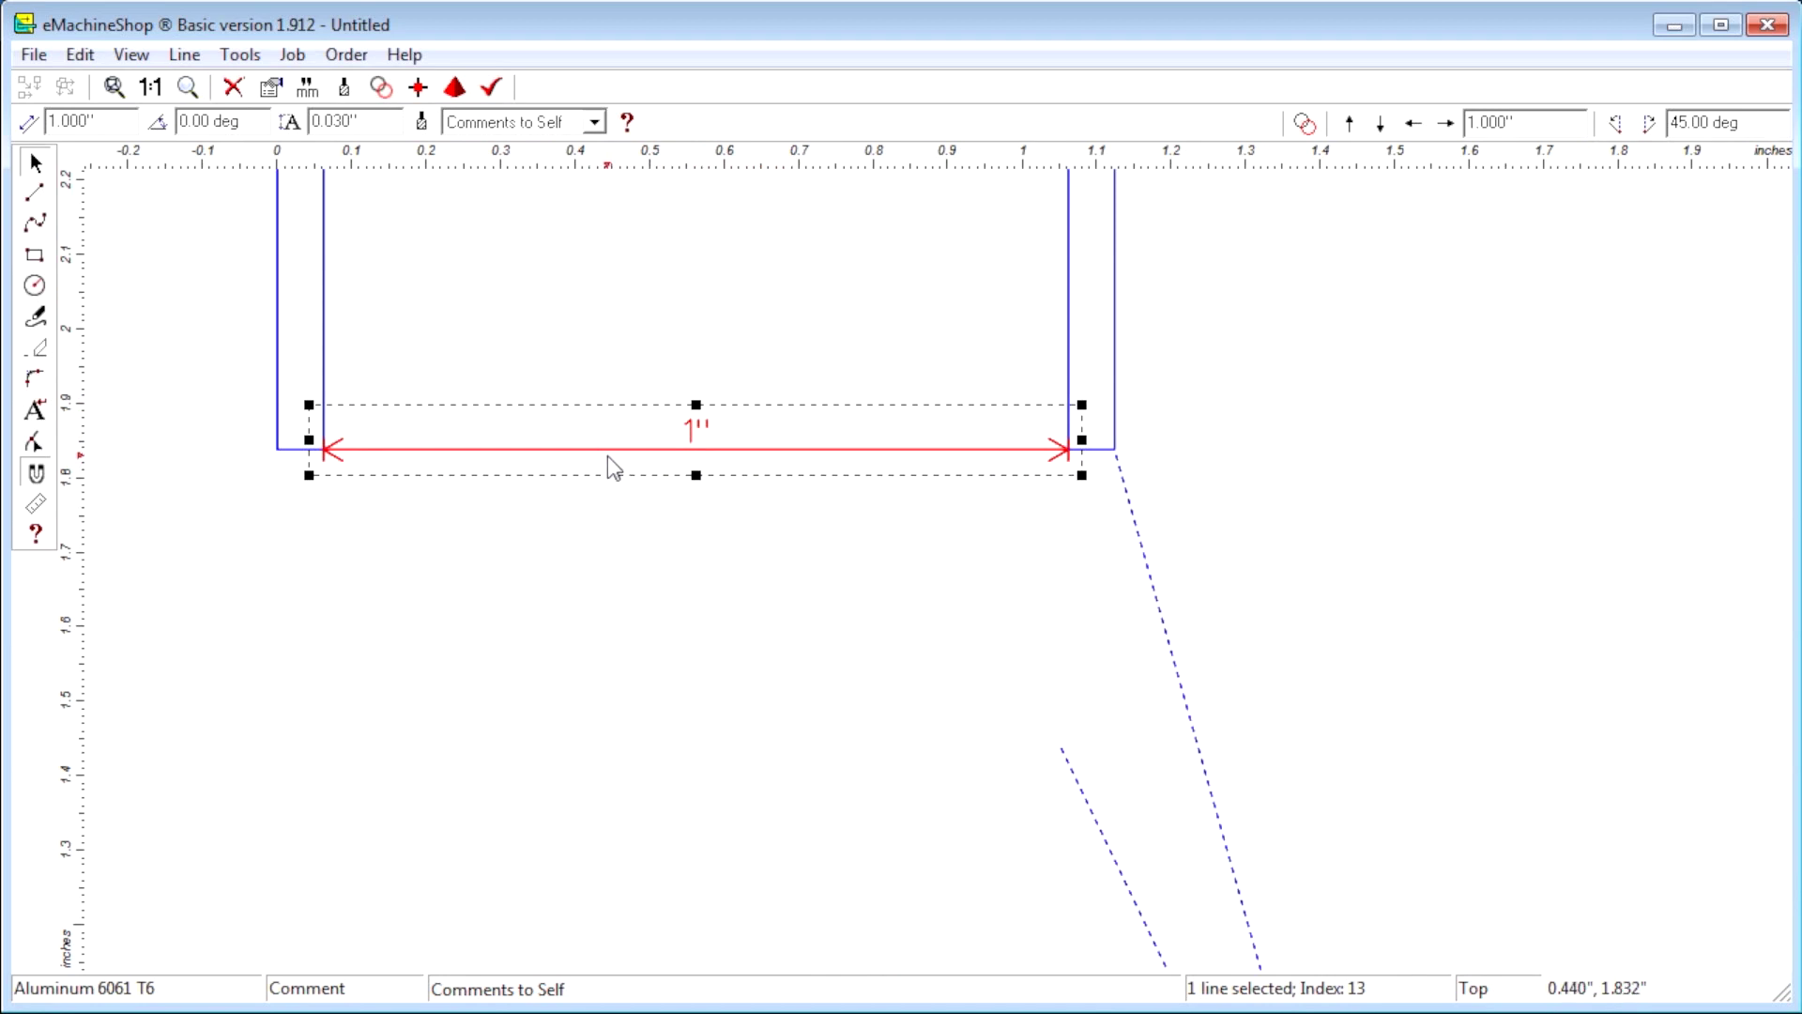